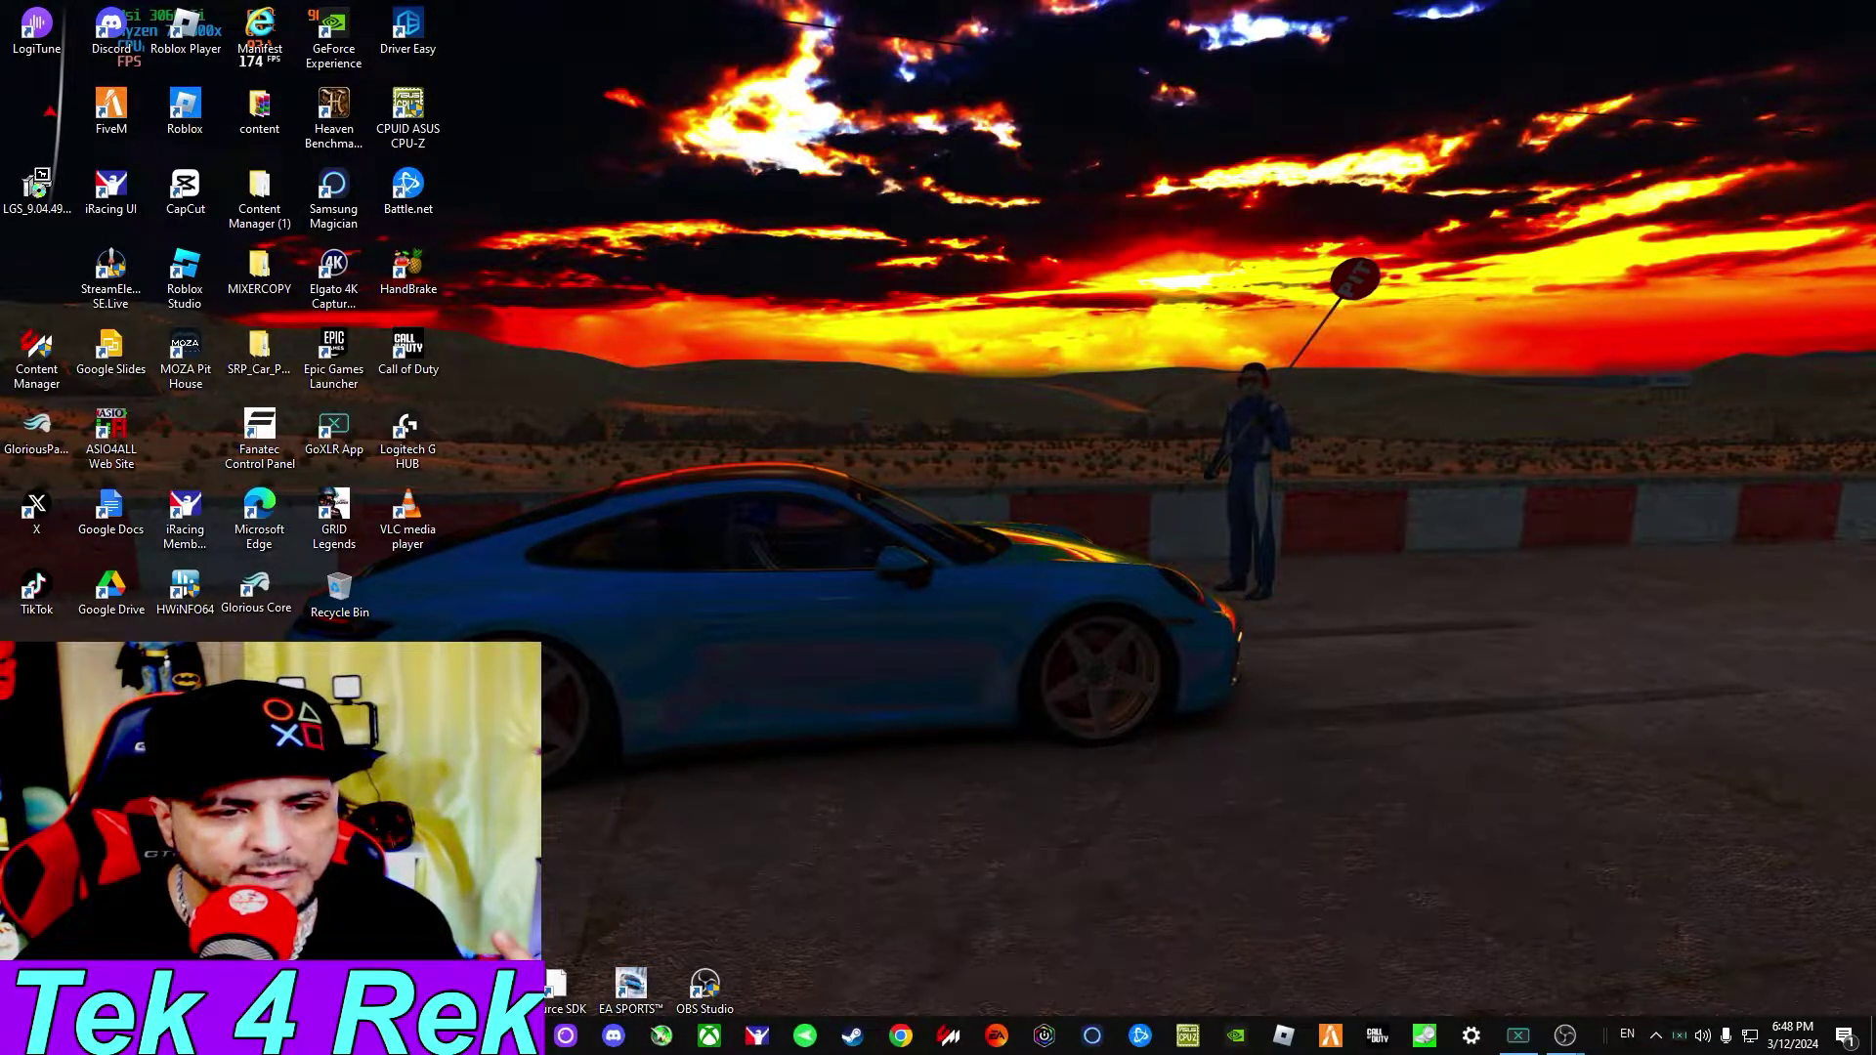
# Open Graphics settings with hardware-accelerated GPU scheduling on and scroll the app list of High performance games
pyautogui.press('super+s')
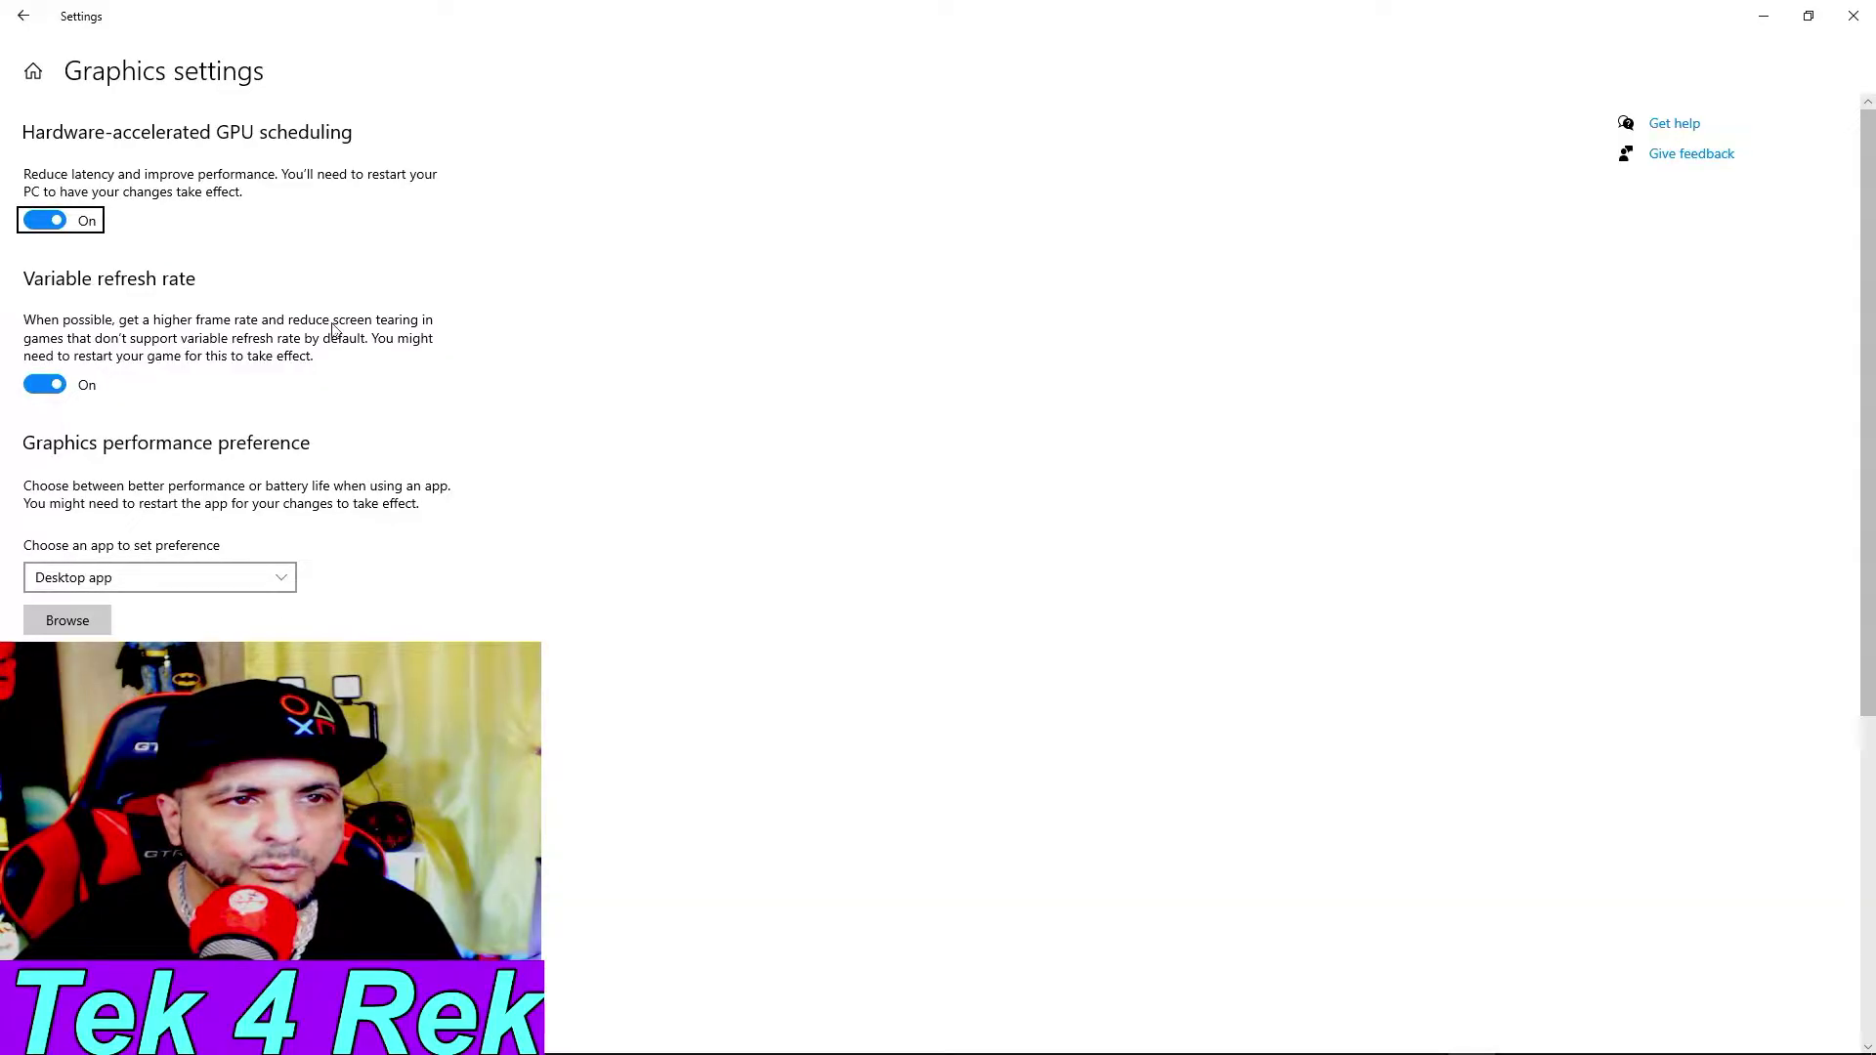
pyautogui.moveTo(442, 33); pyautogui.dragTo(908, 314)
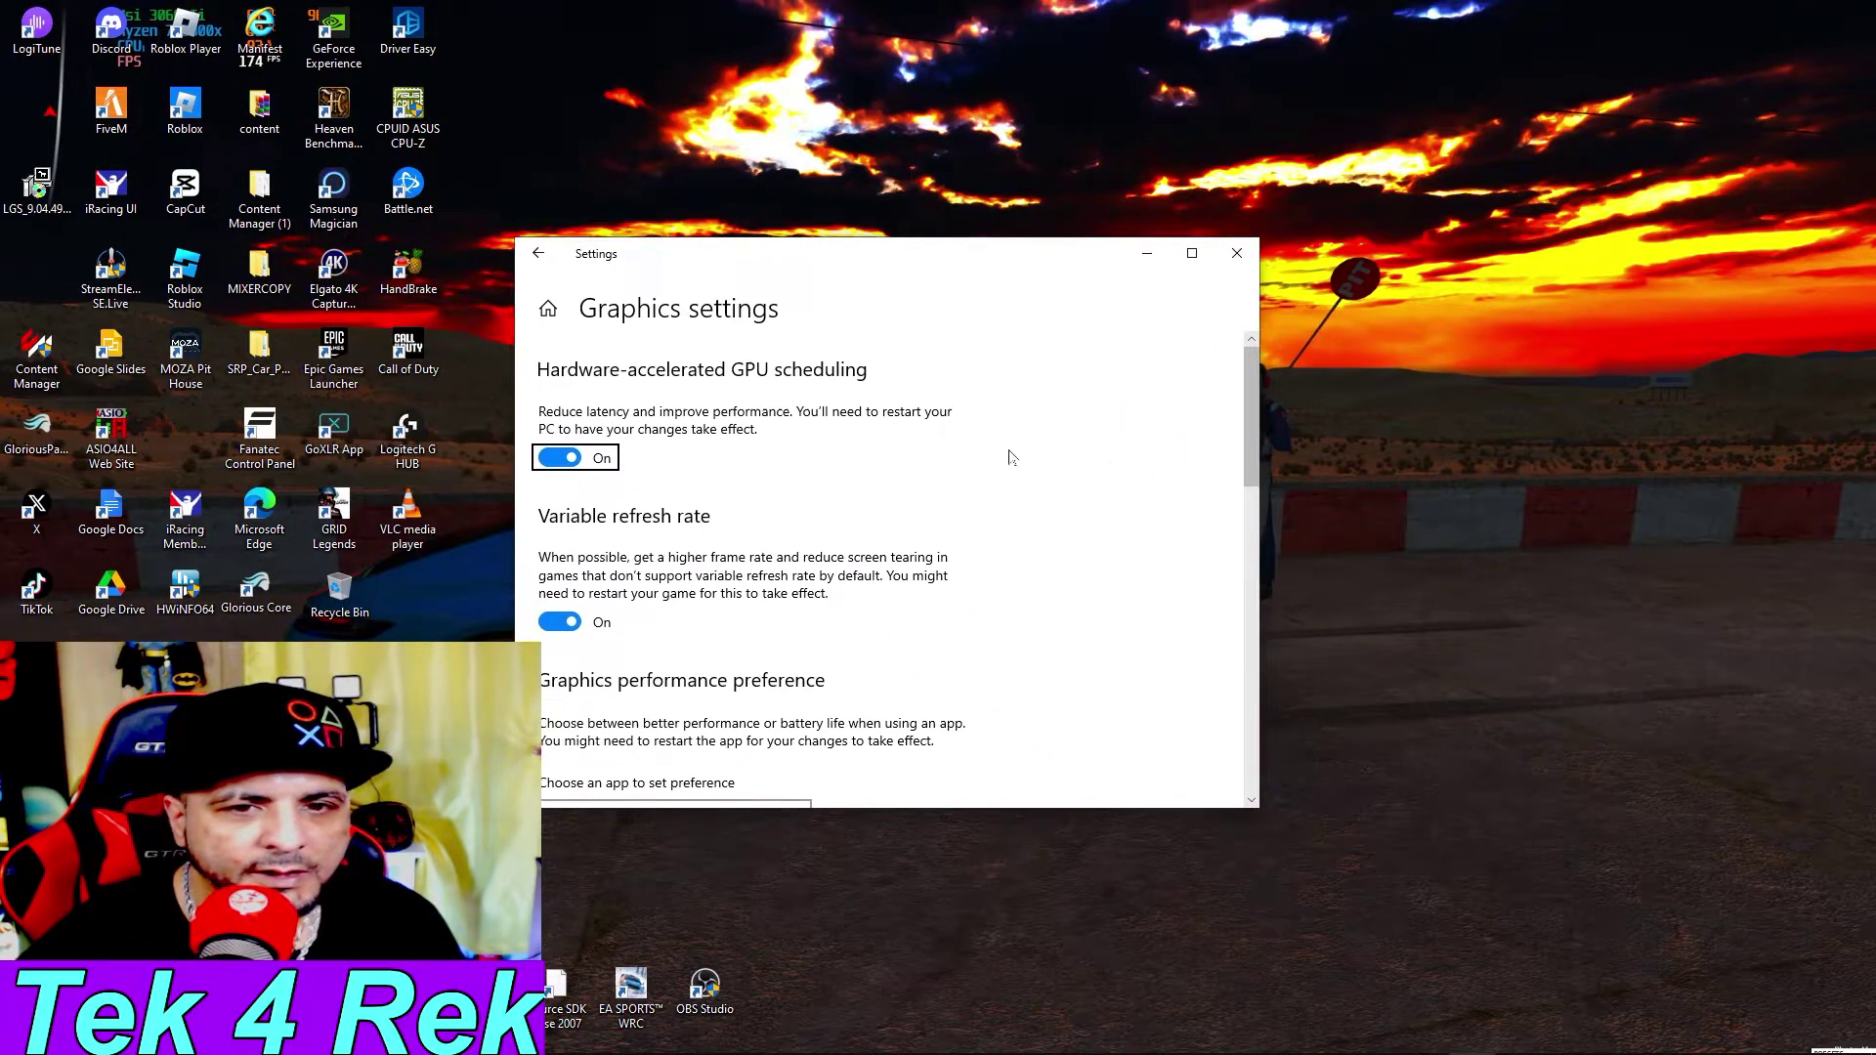
pyautogui.scroll(-10, 1045, 550)
pyautogui.scroll(1, 976, 567)
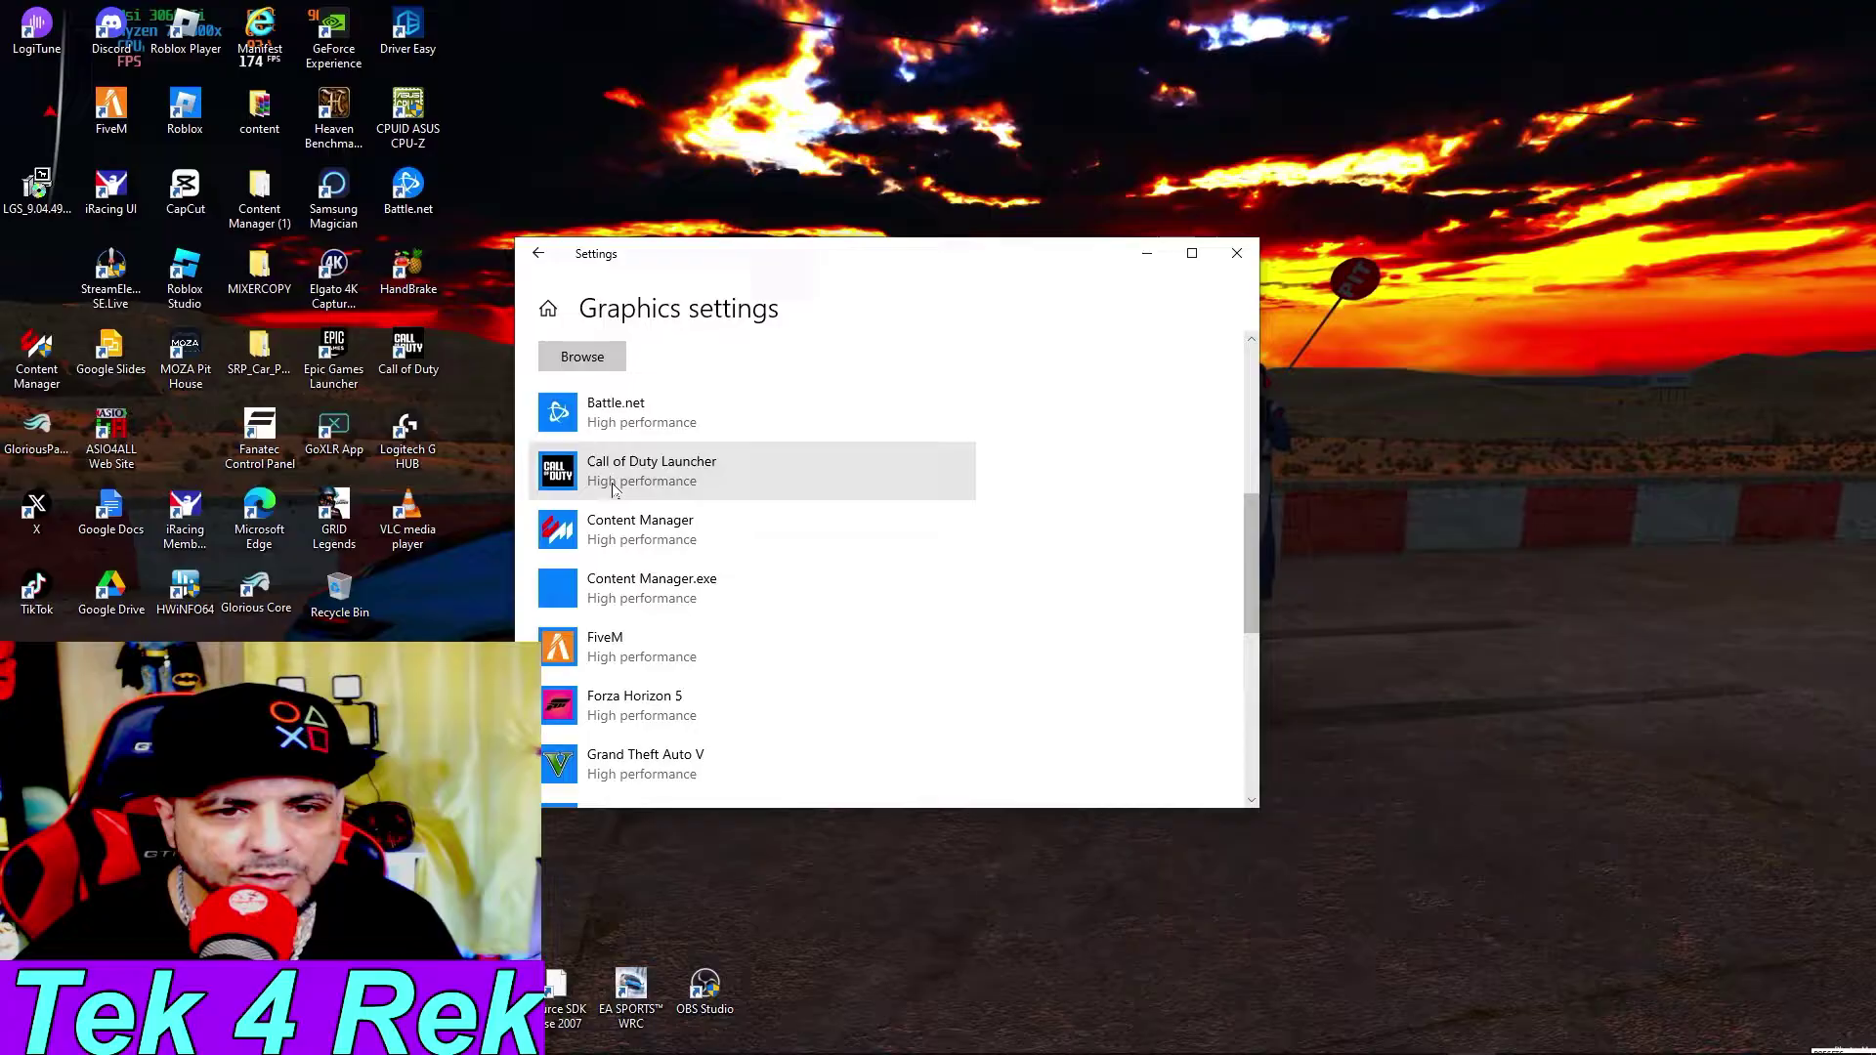
pyautogui.scroll(-2, 615, 547)
pyautogui.scroll(-4, 630, 617)
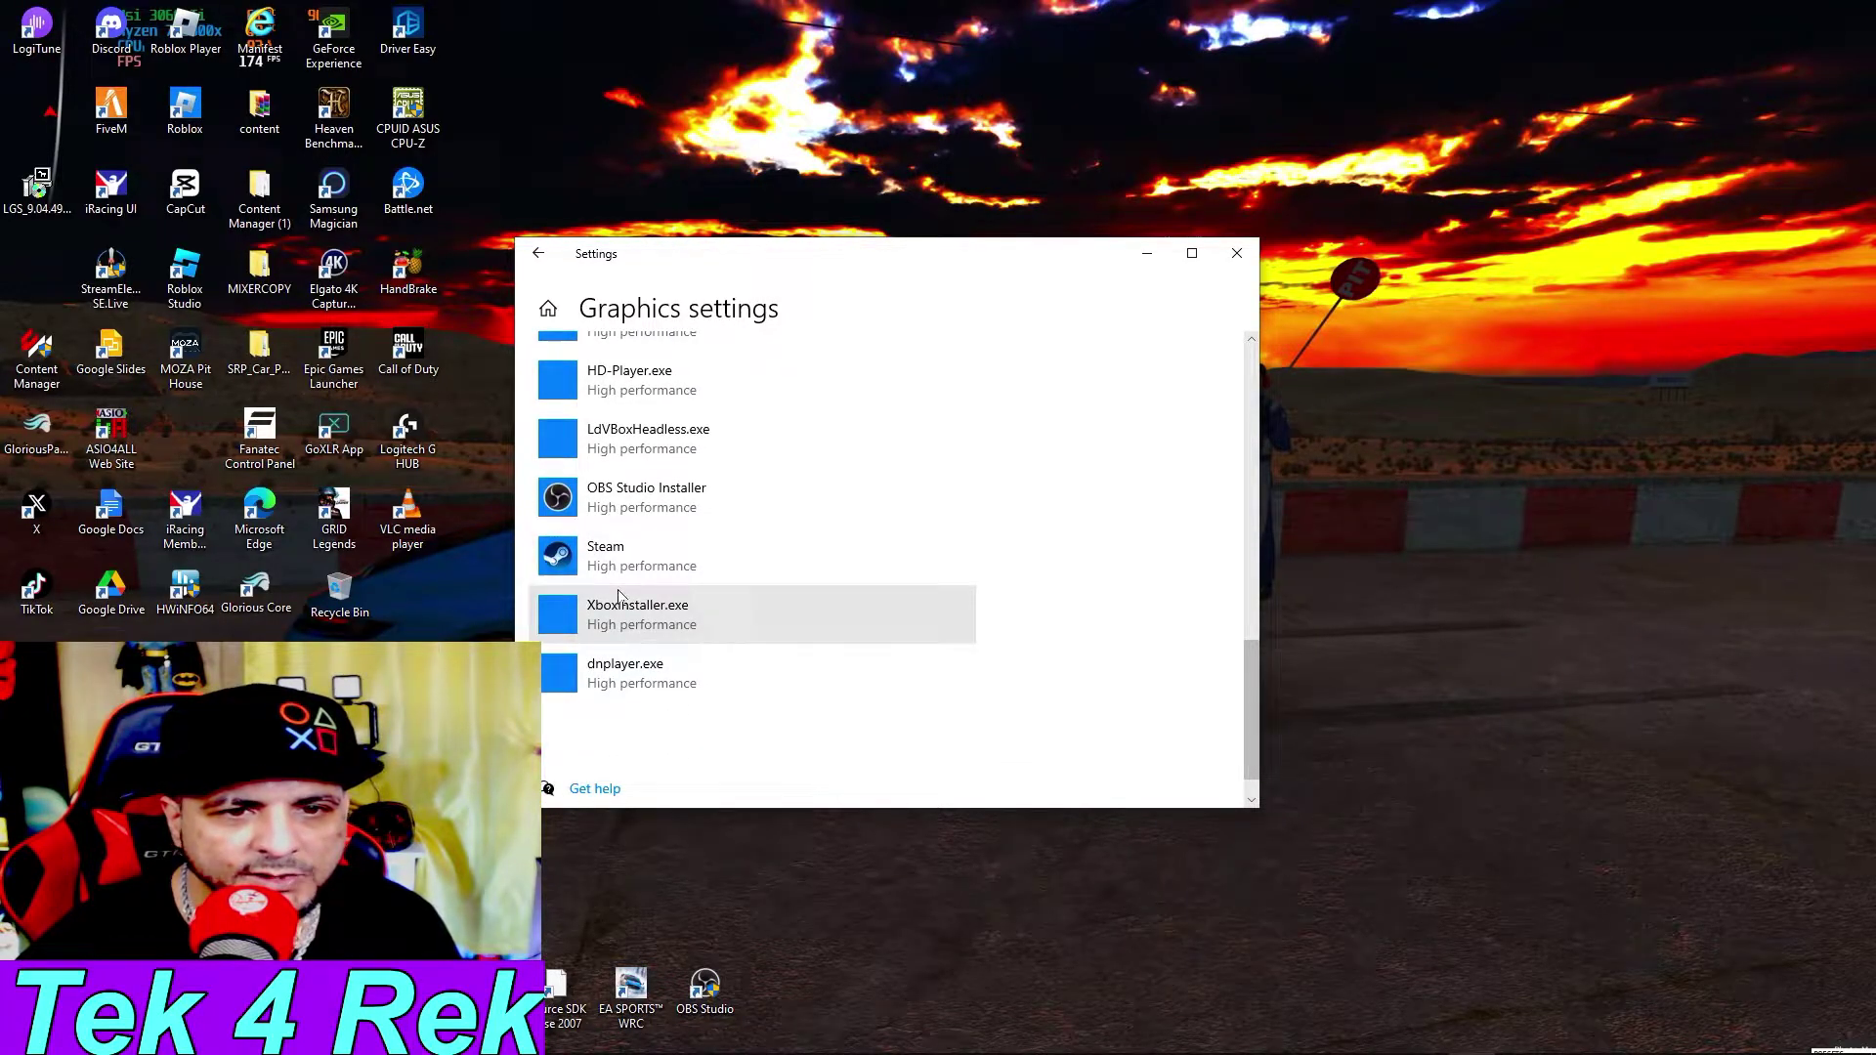
pyautogui.scroll(2, 633, 613)
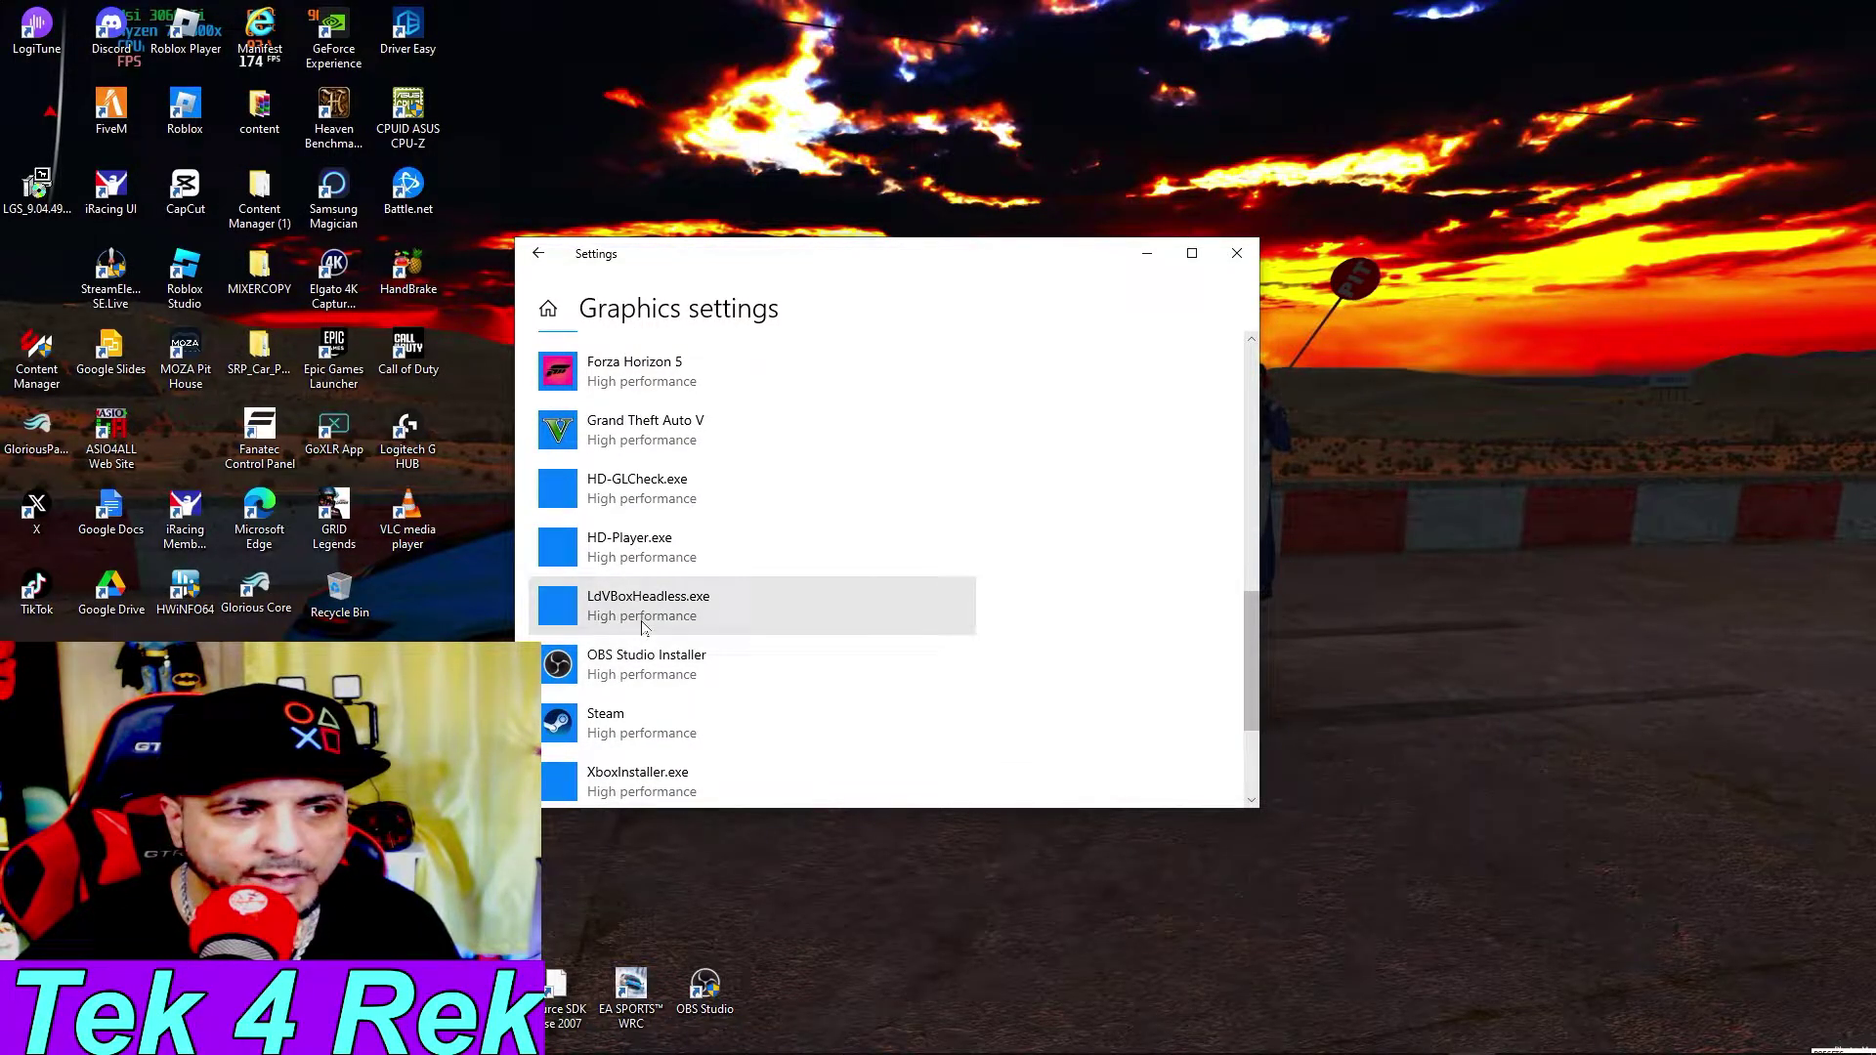
pyautogui.scroll(-3, 625, 611)
pyautogui.scroll(5, 606, 606)
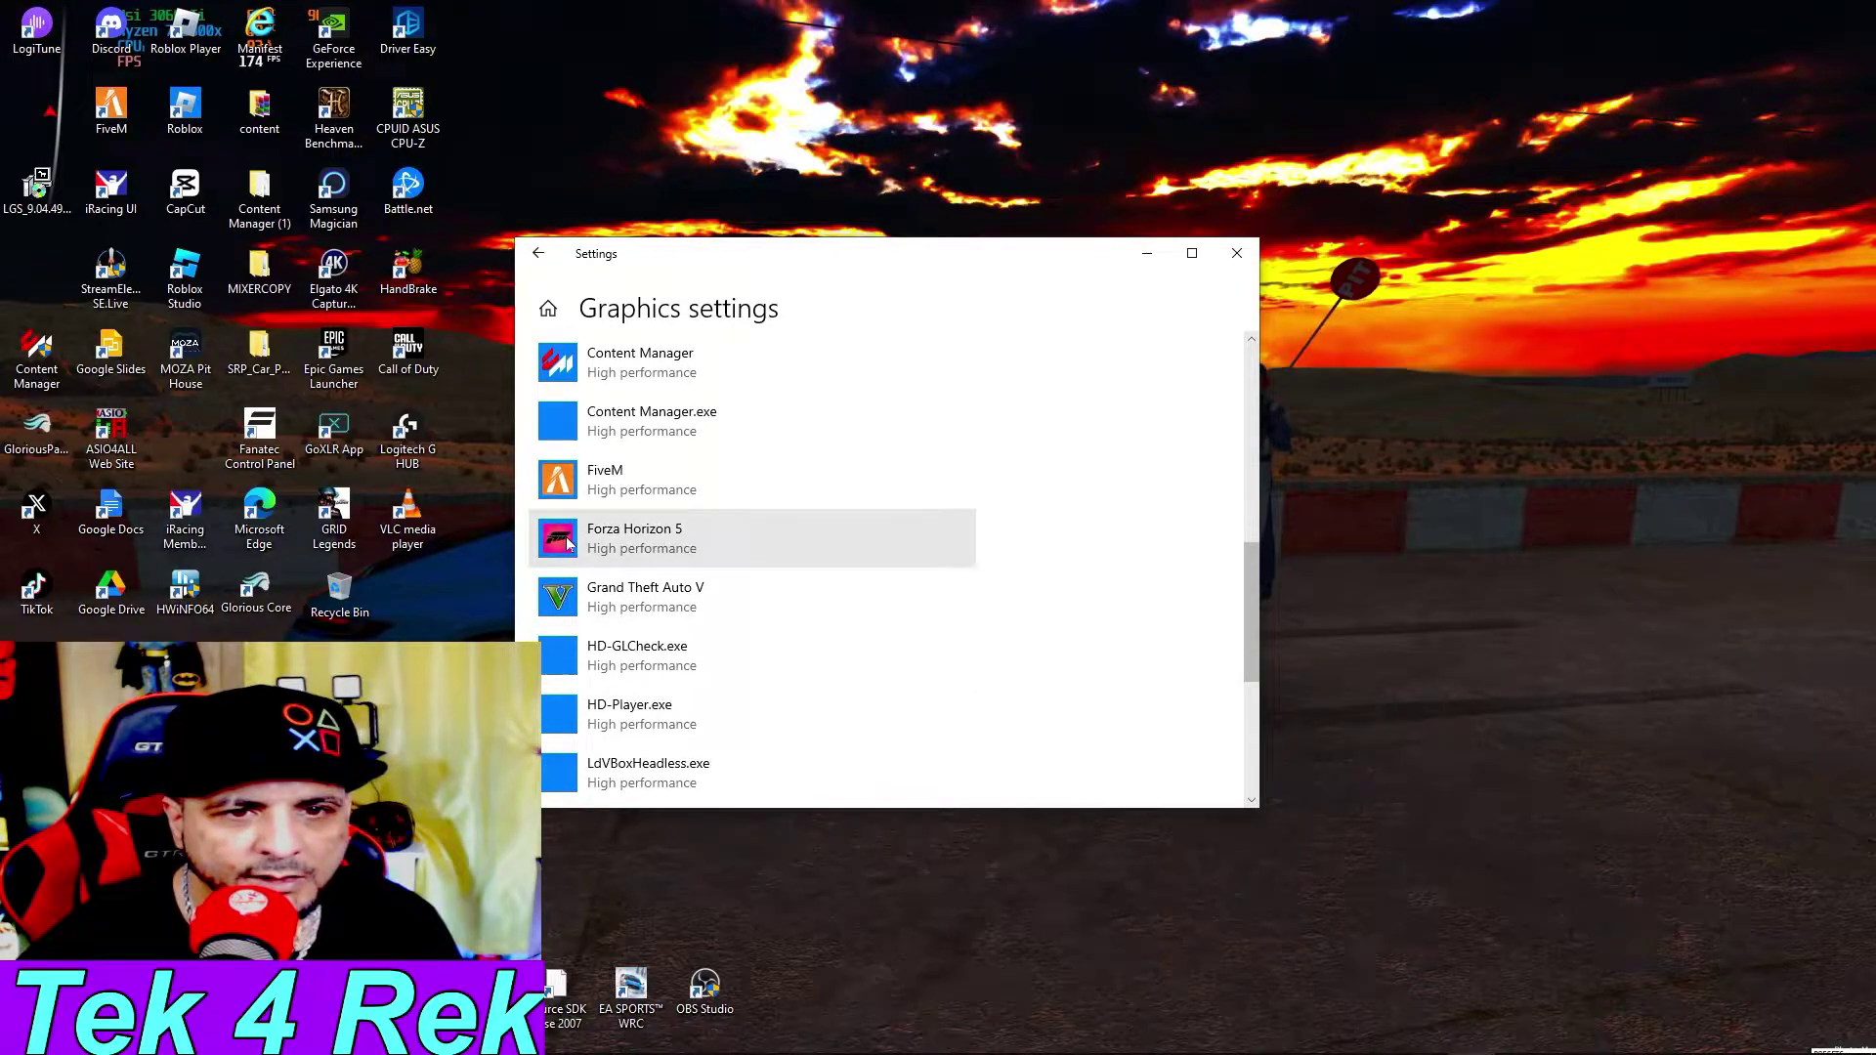
pyautogui.scroll(3, 567, 543)
pyautogui.scroll(1, 644, 562)
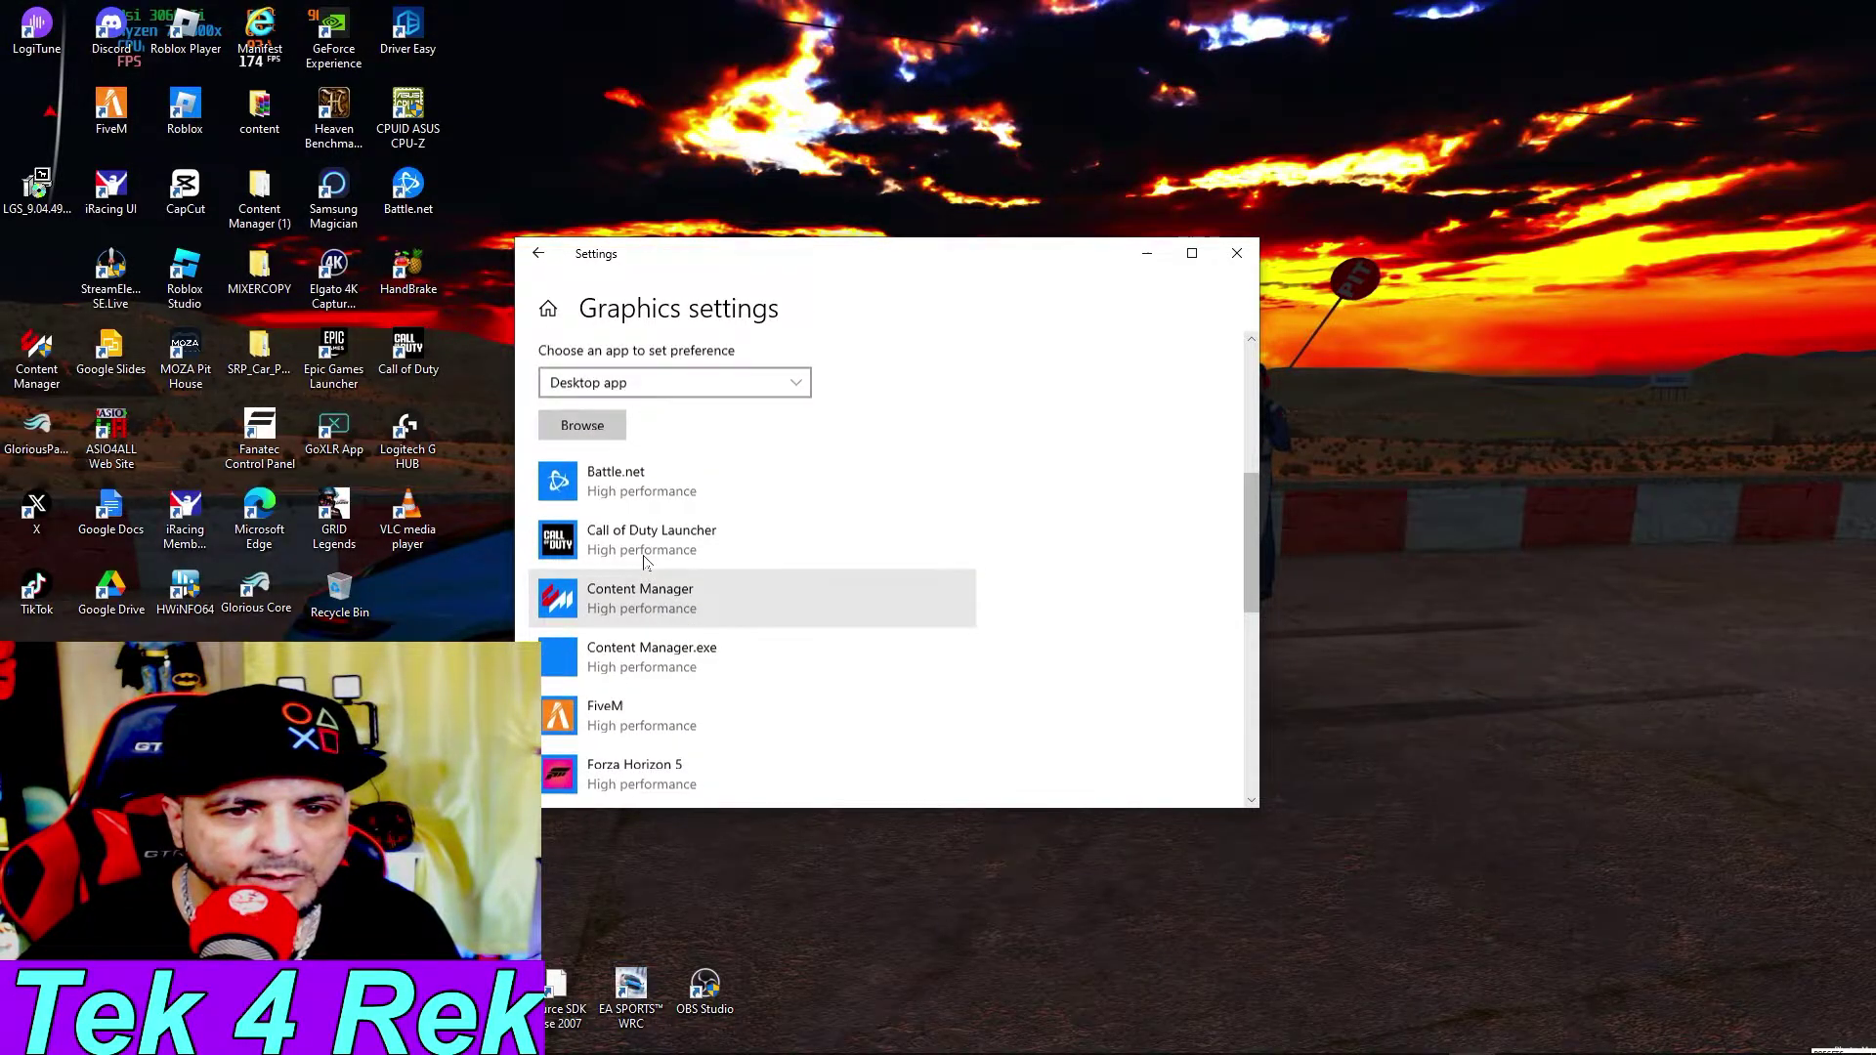
pyautogui.scroll(1, 643, 561)
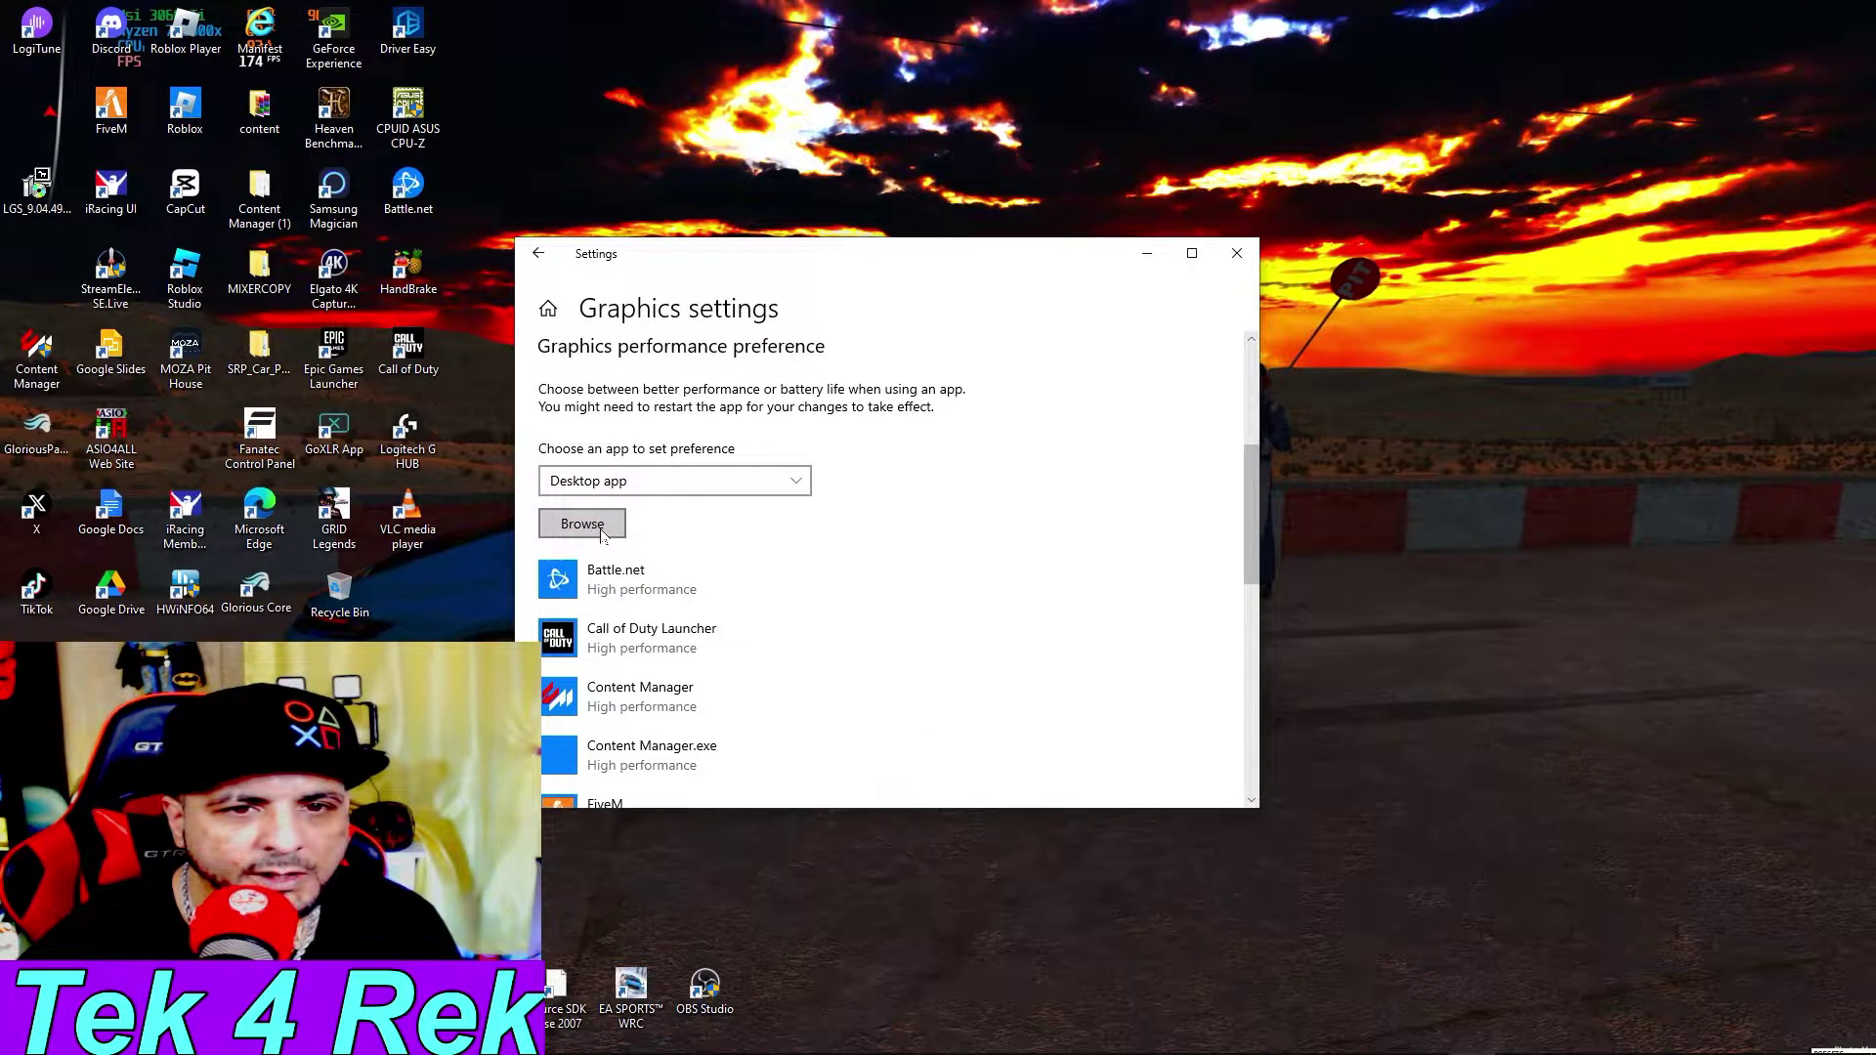
# Browse to the Content Manager executable from the path history and add it to the program list
pyautogui.click(583, 523)
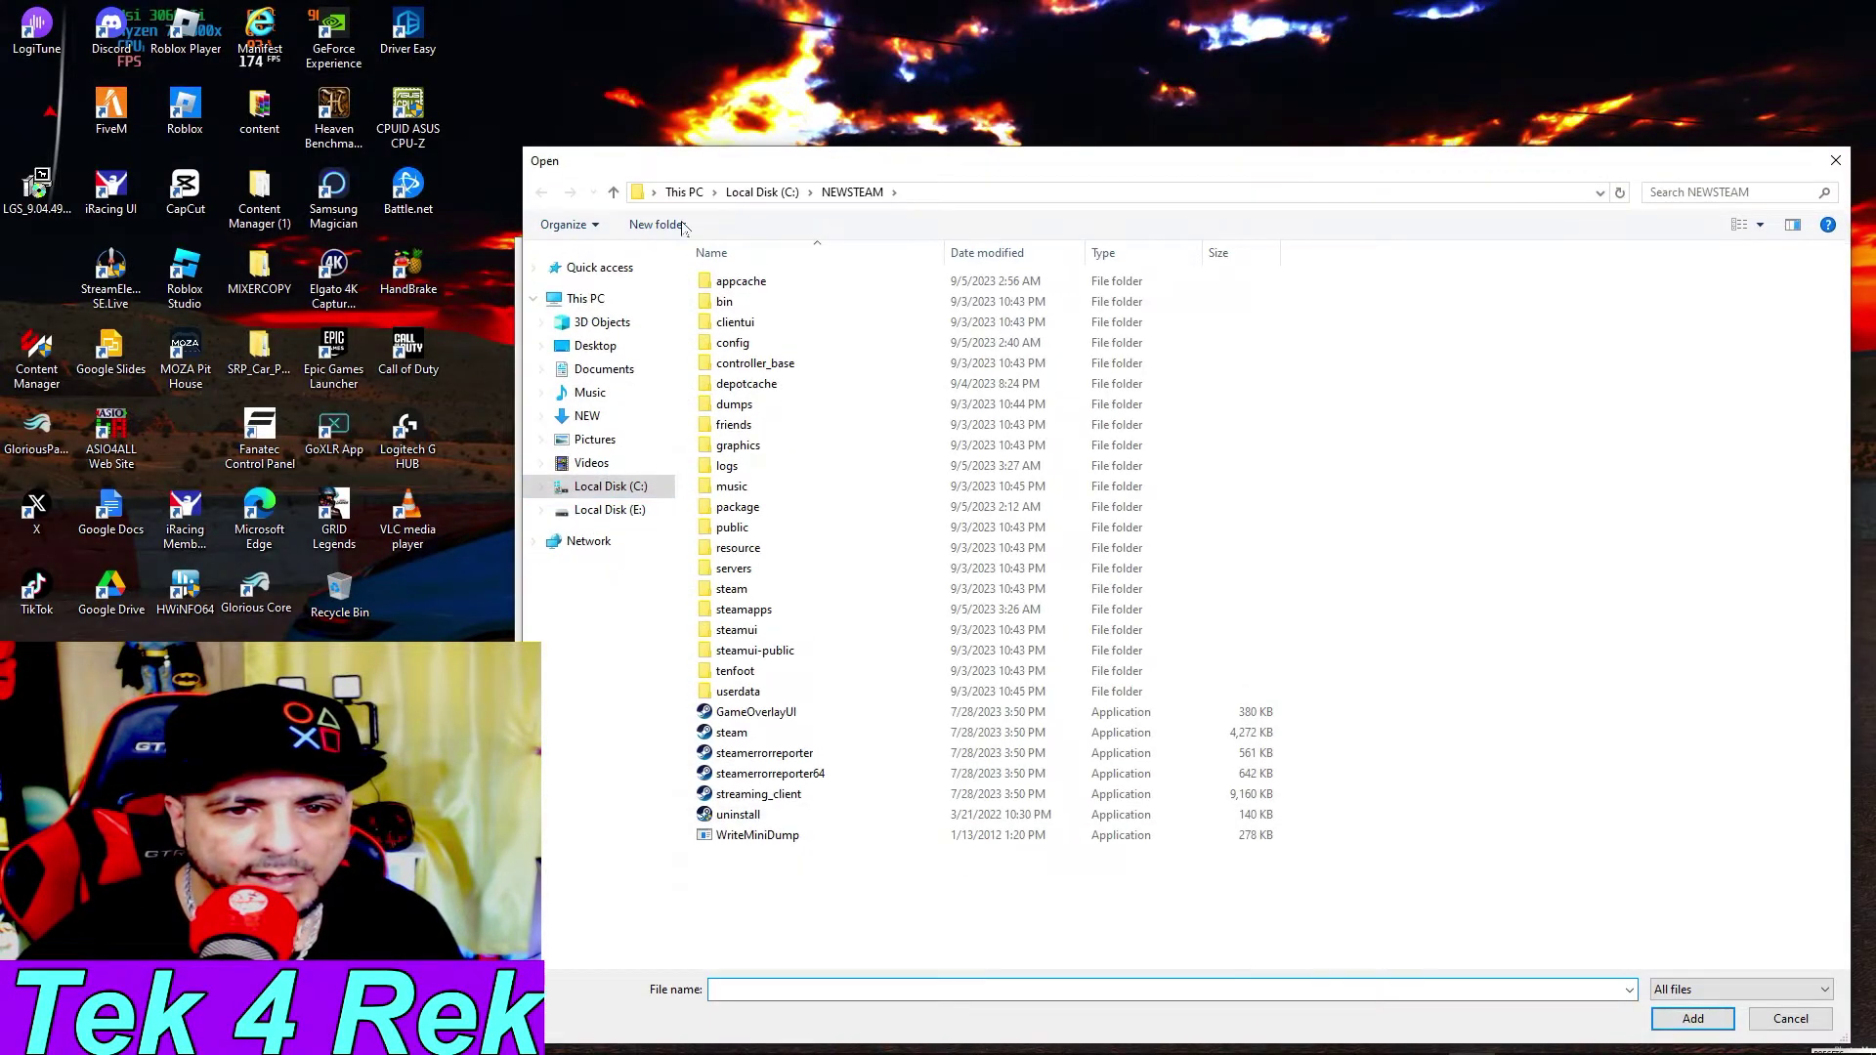
pyautogui.click(1629, 990)
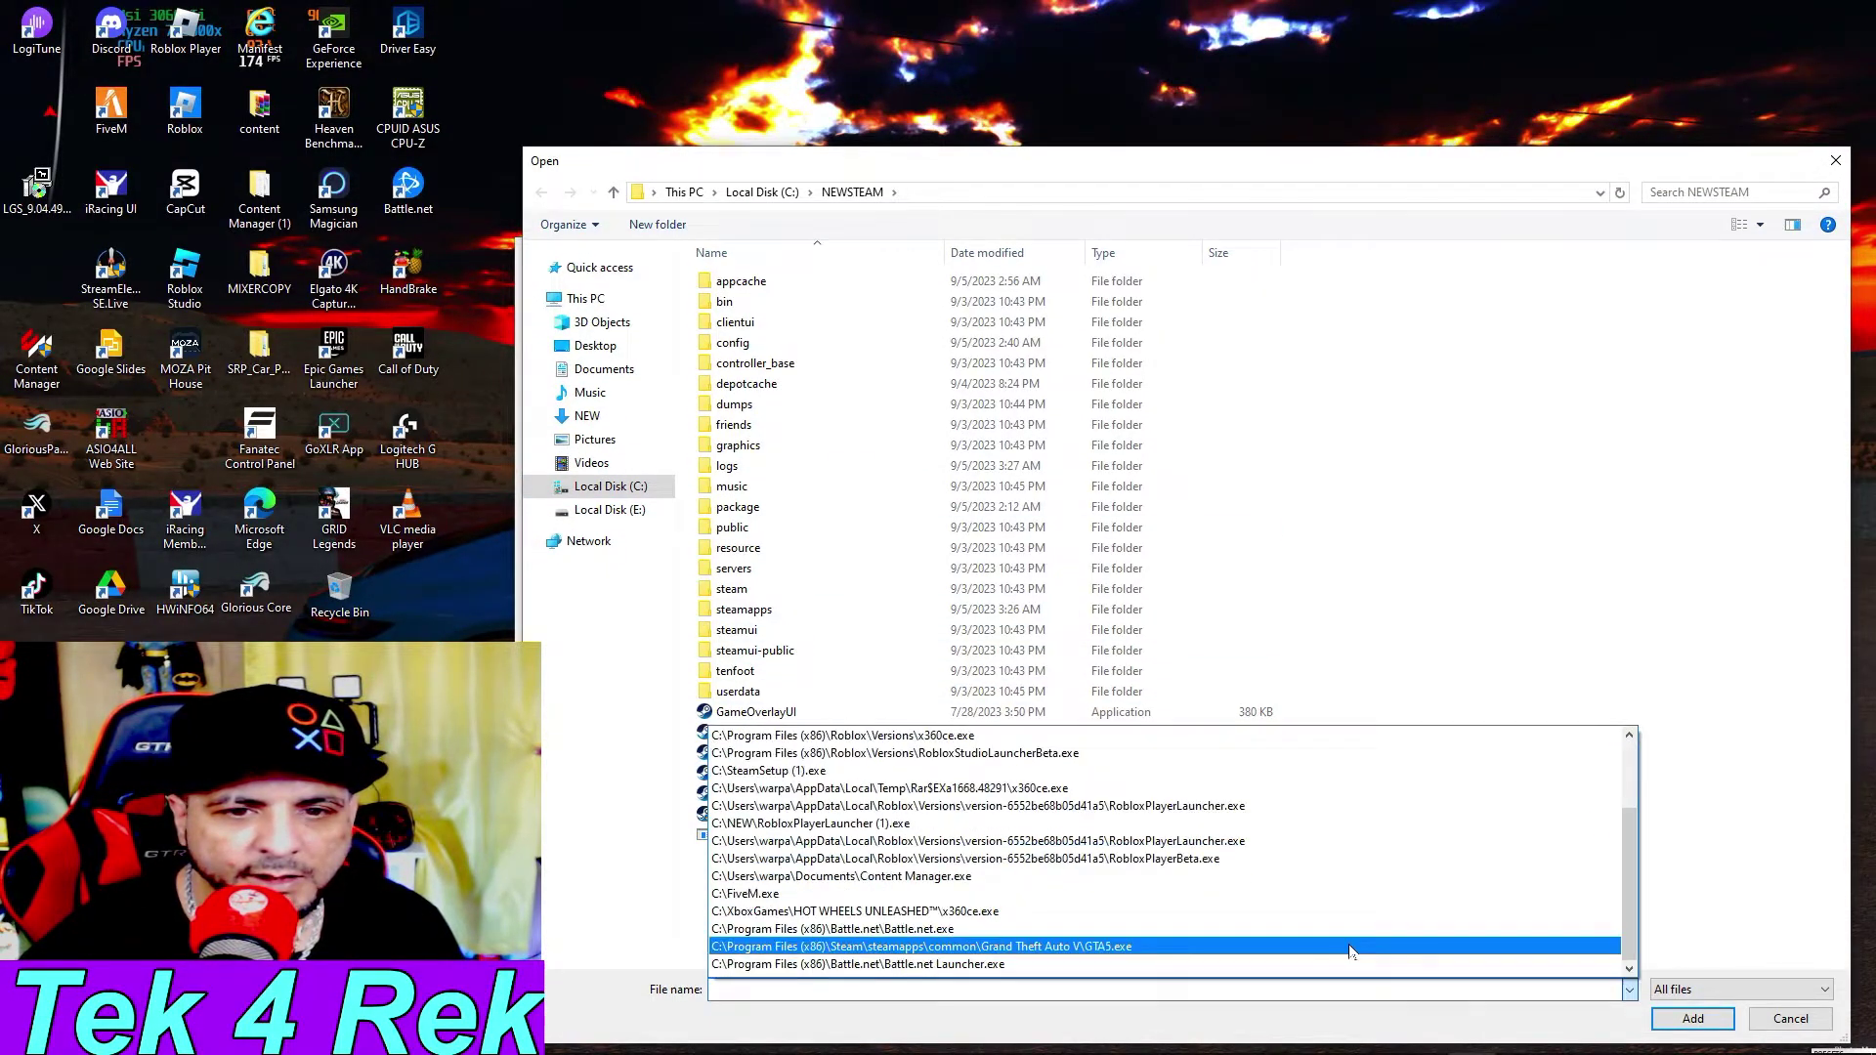
pyautogui.click(874, 736)
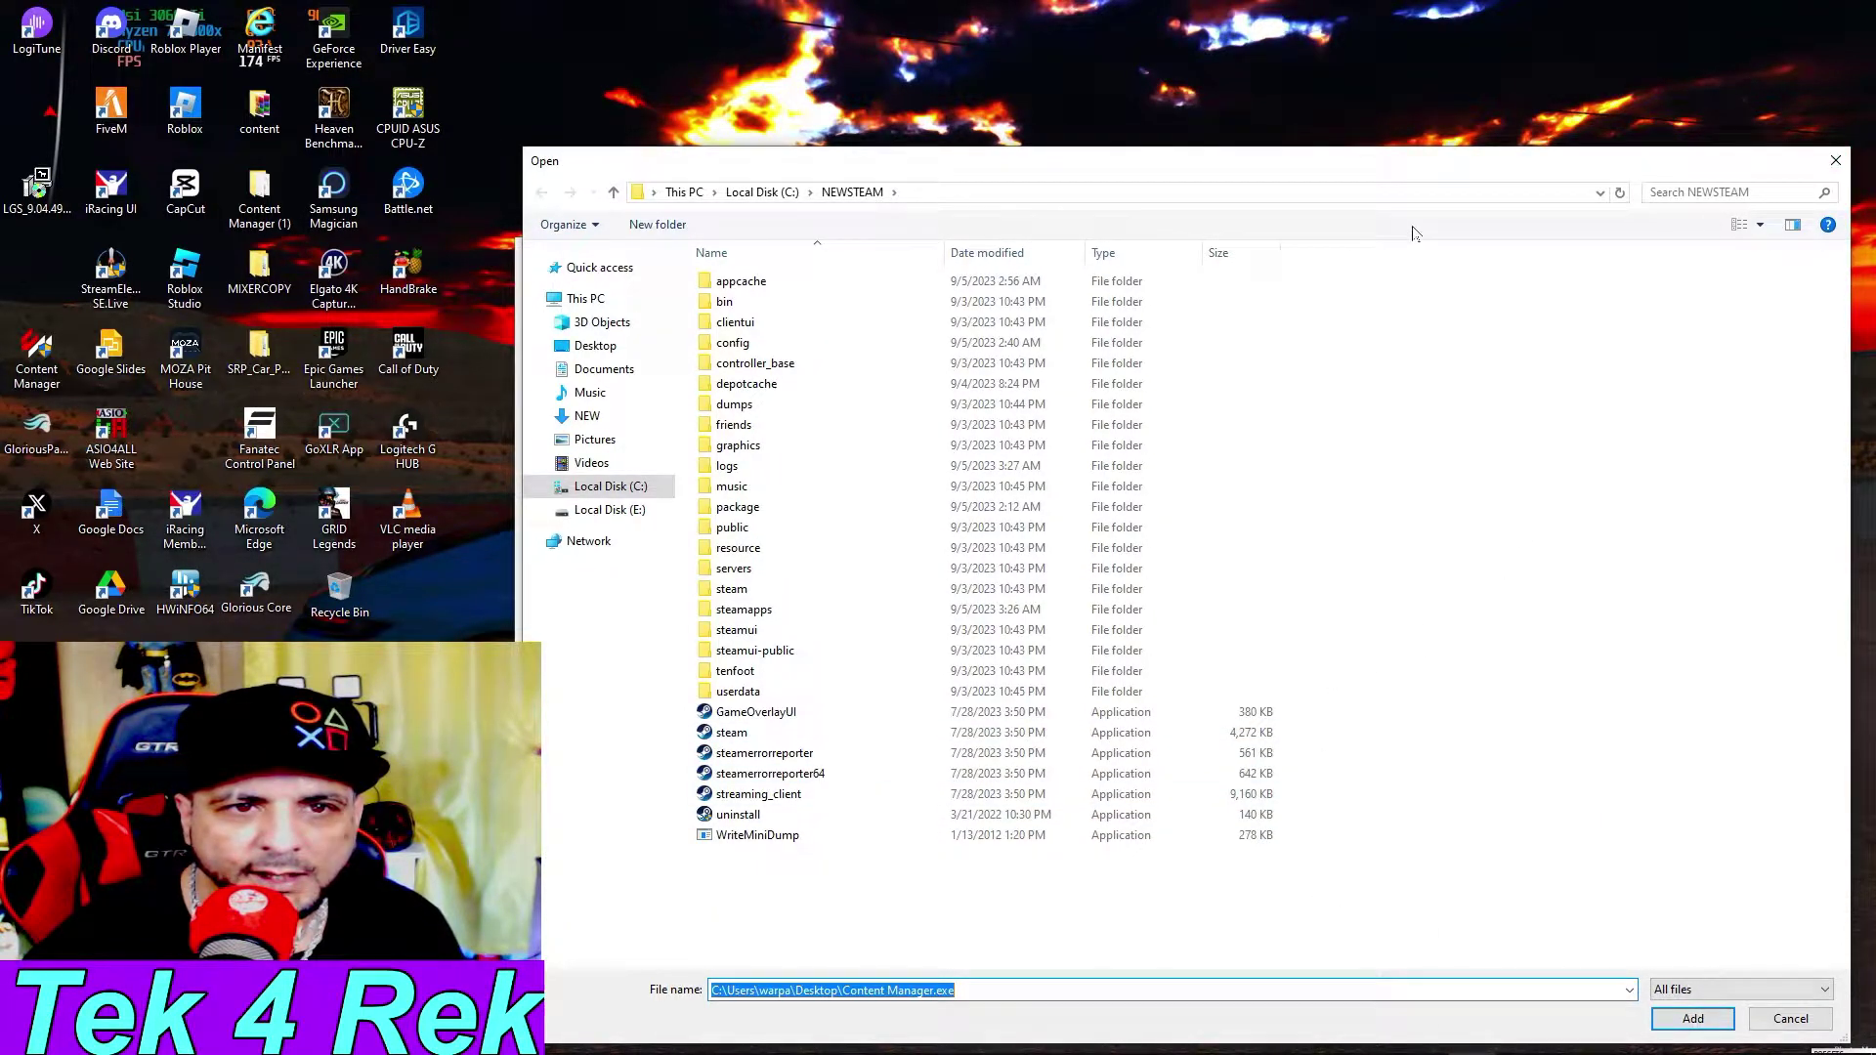
pyautogui.click(1834, 158)
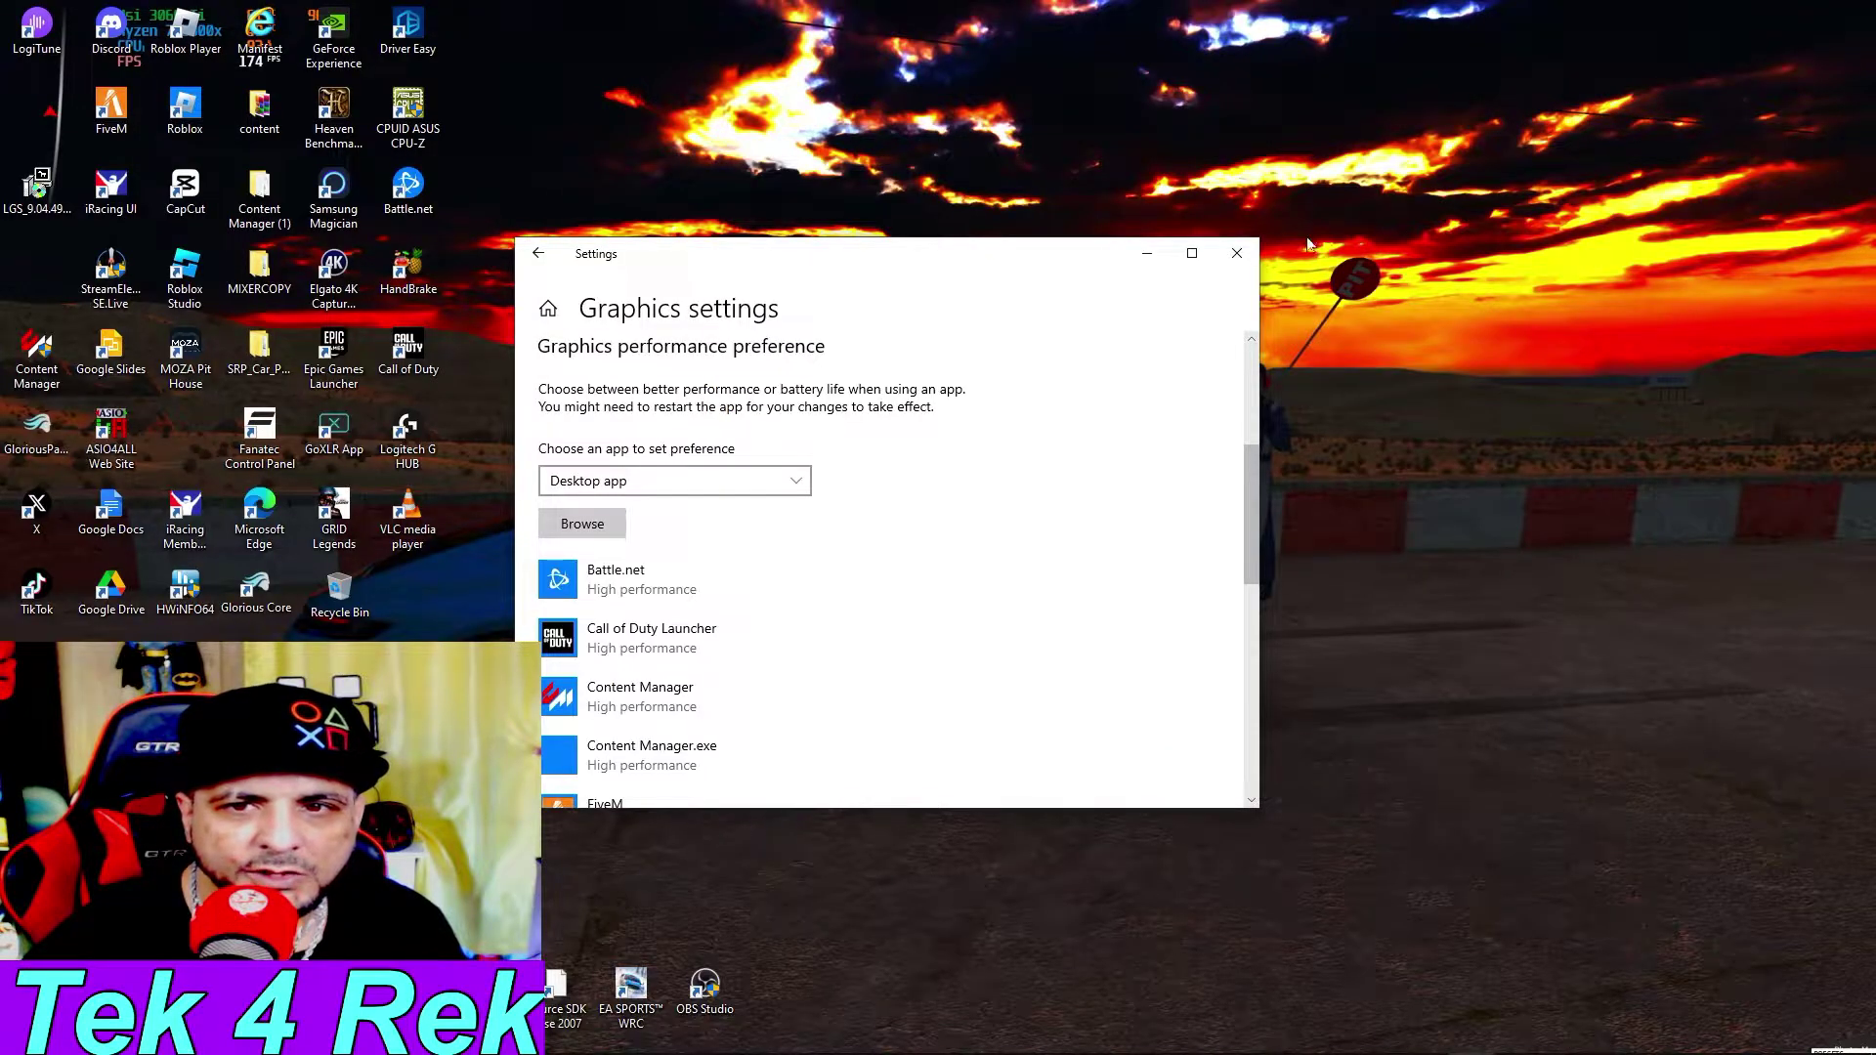
# Maximize Settings and confirm Battle.net's graphics preference is High performance
pyautogui.click(1193, 253)
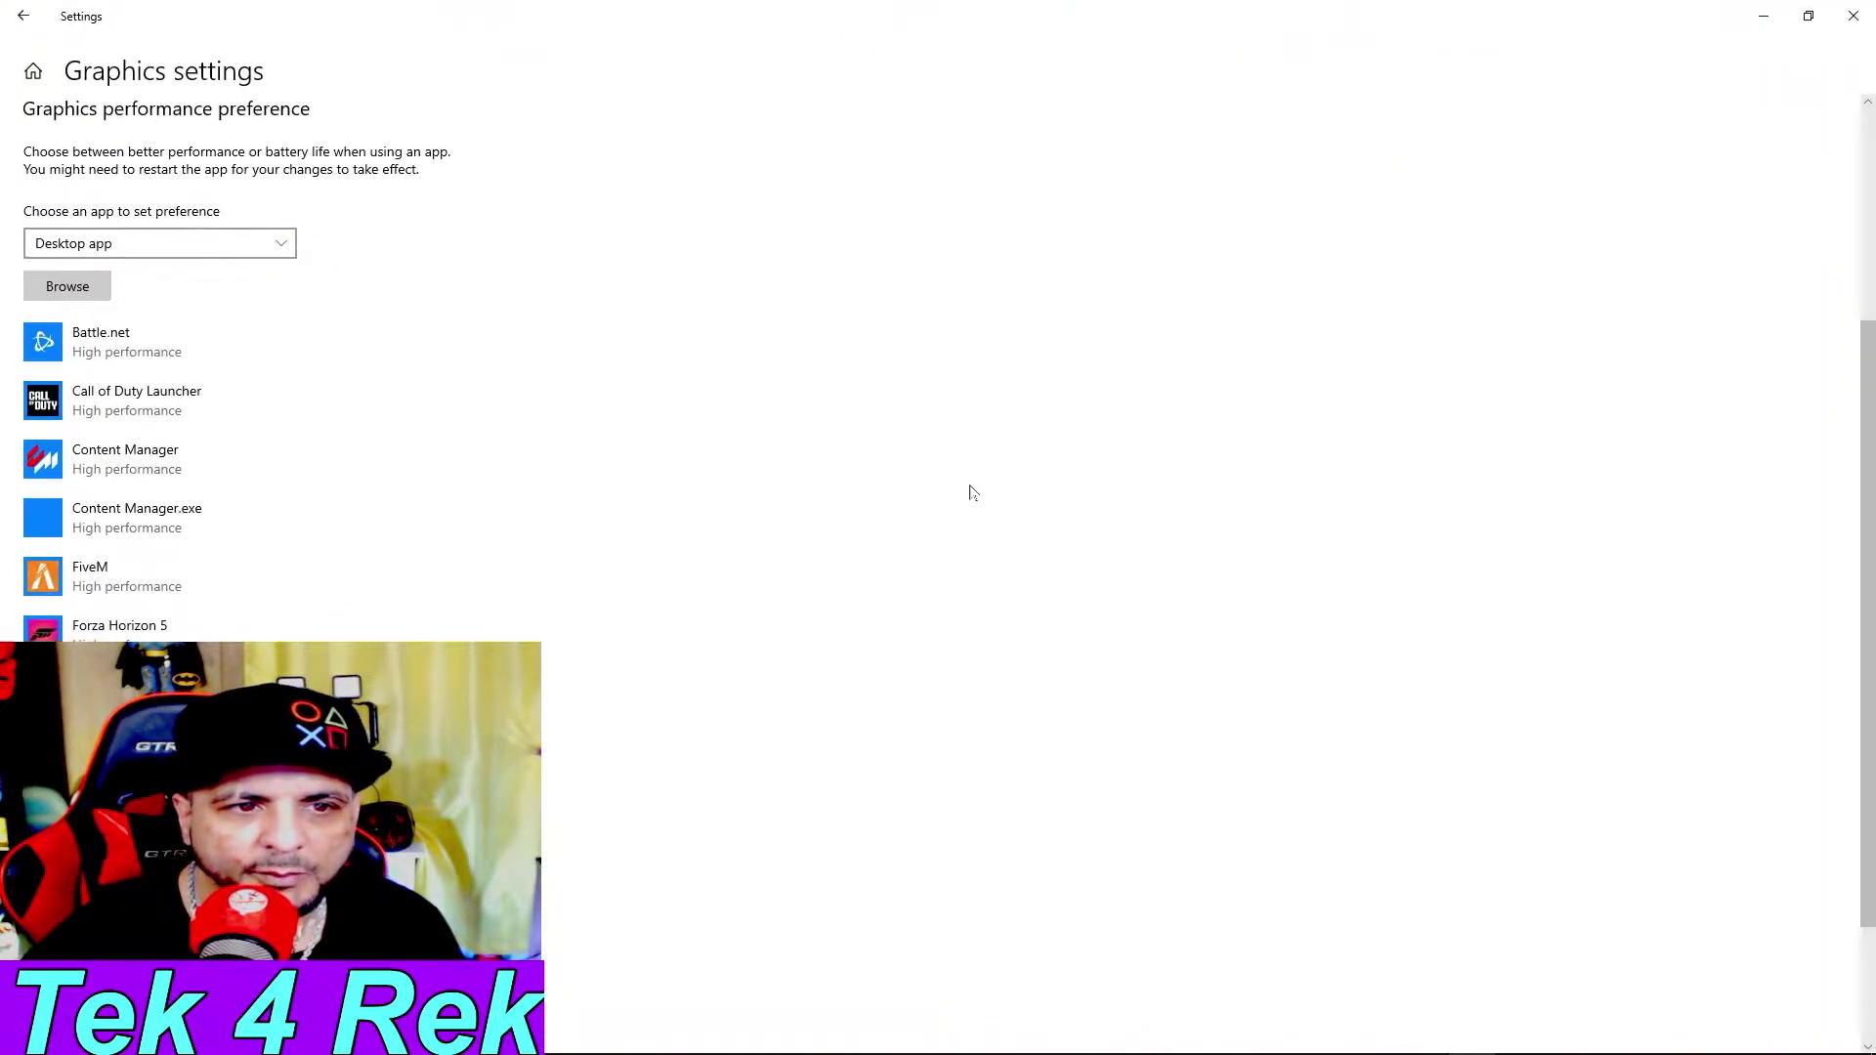
pyautogui.click(90, 357)
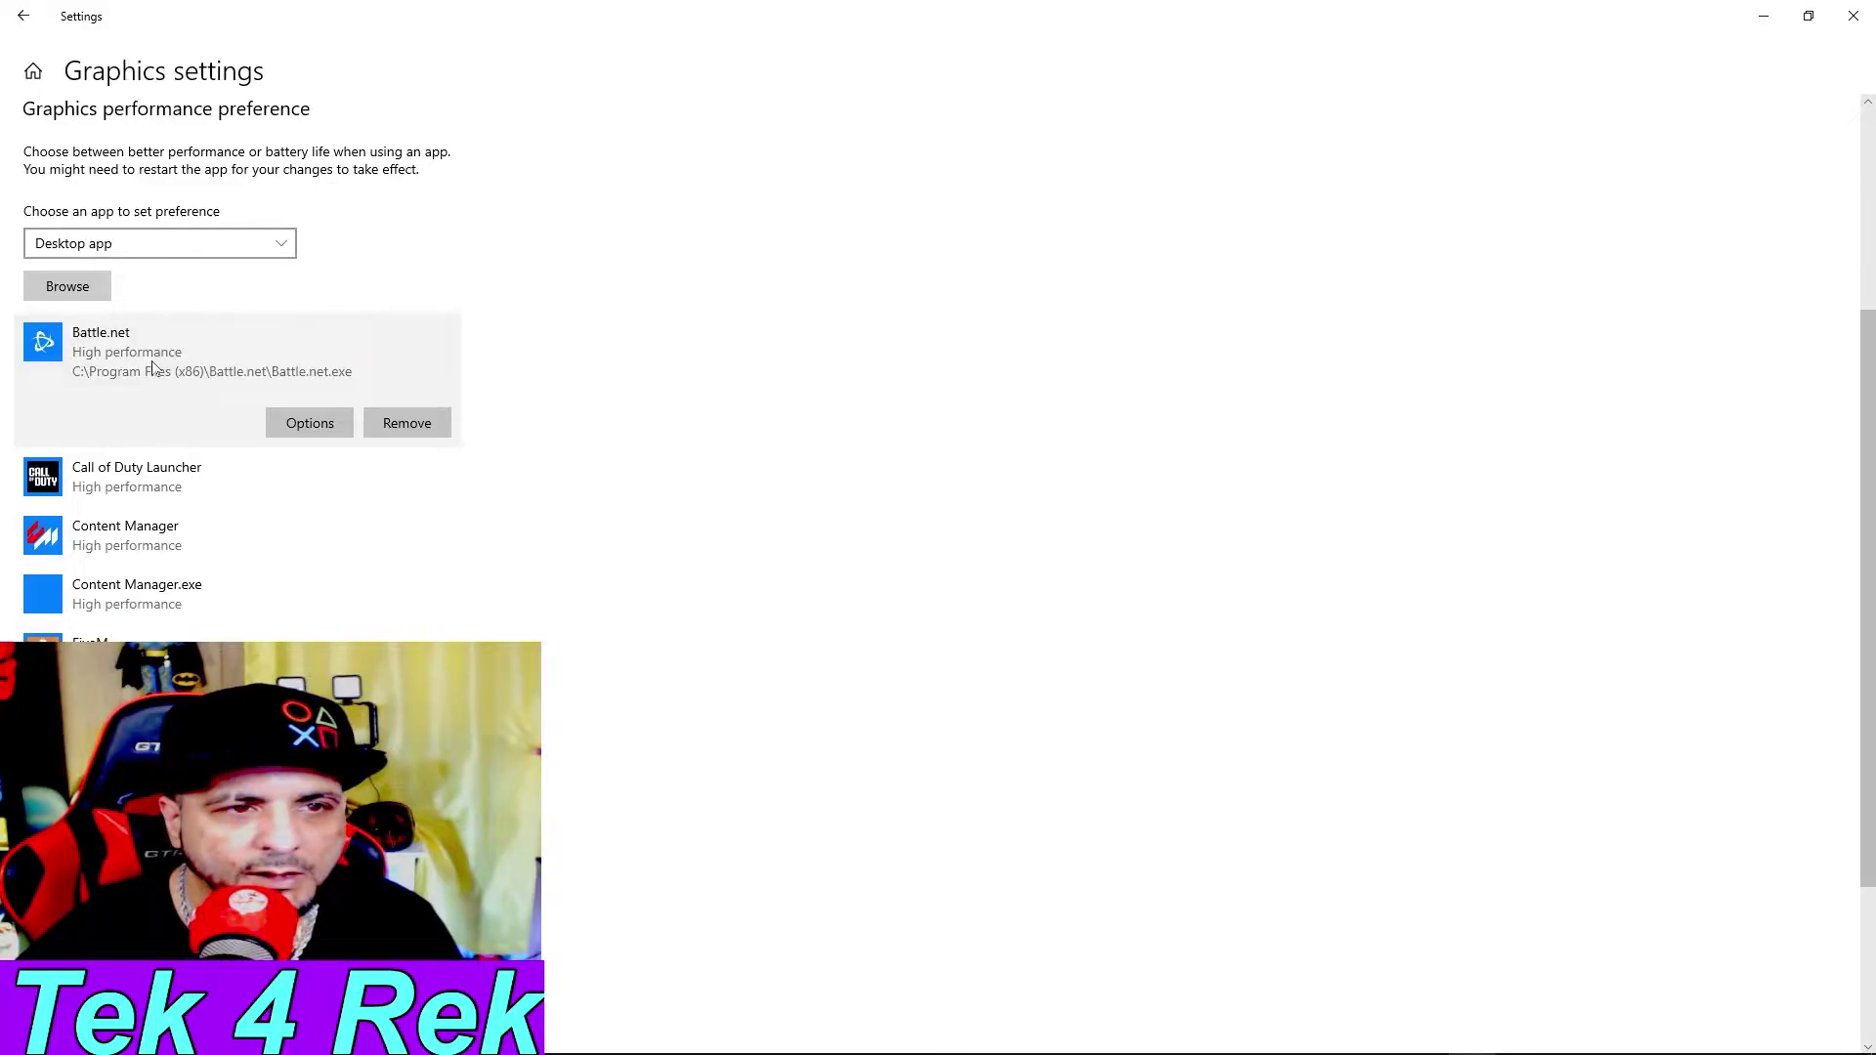
pyautogui.click(310, 423)
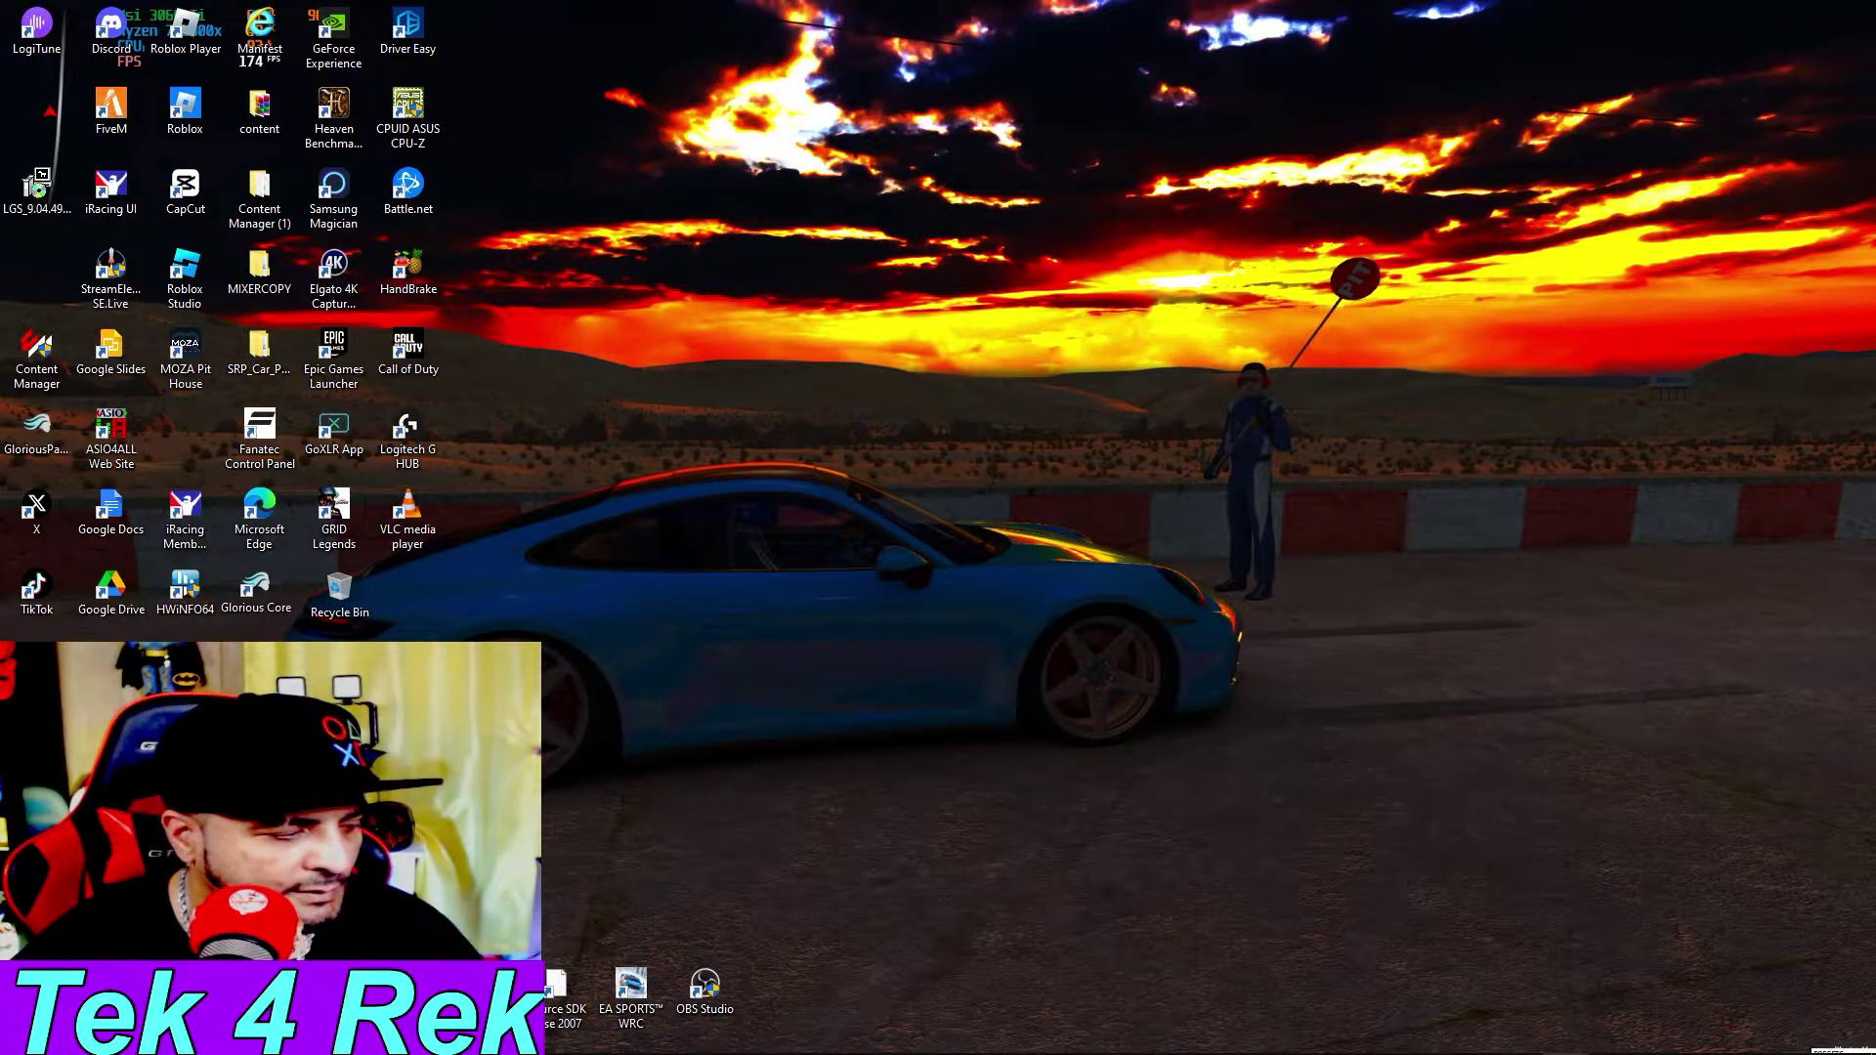
# Launch dxdiag and view the System page: Windows 10 Home, Ryzen 7 5800X, 32768MB RAM, DirectX 12
pyautogui.press('super')
pyautogui.write('dxdiag')
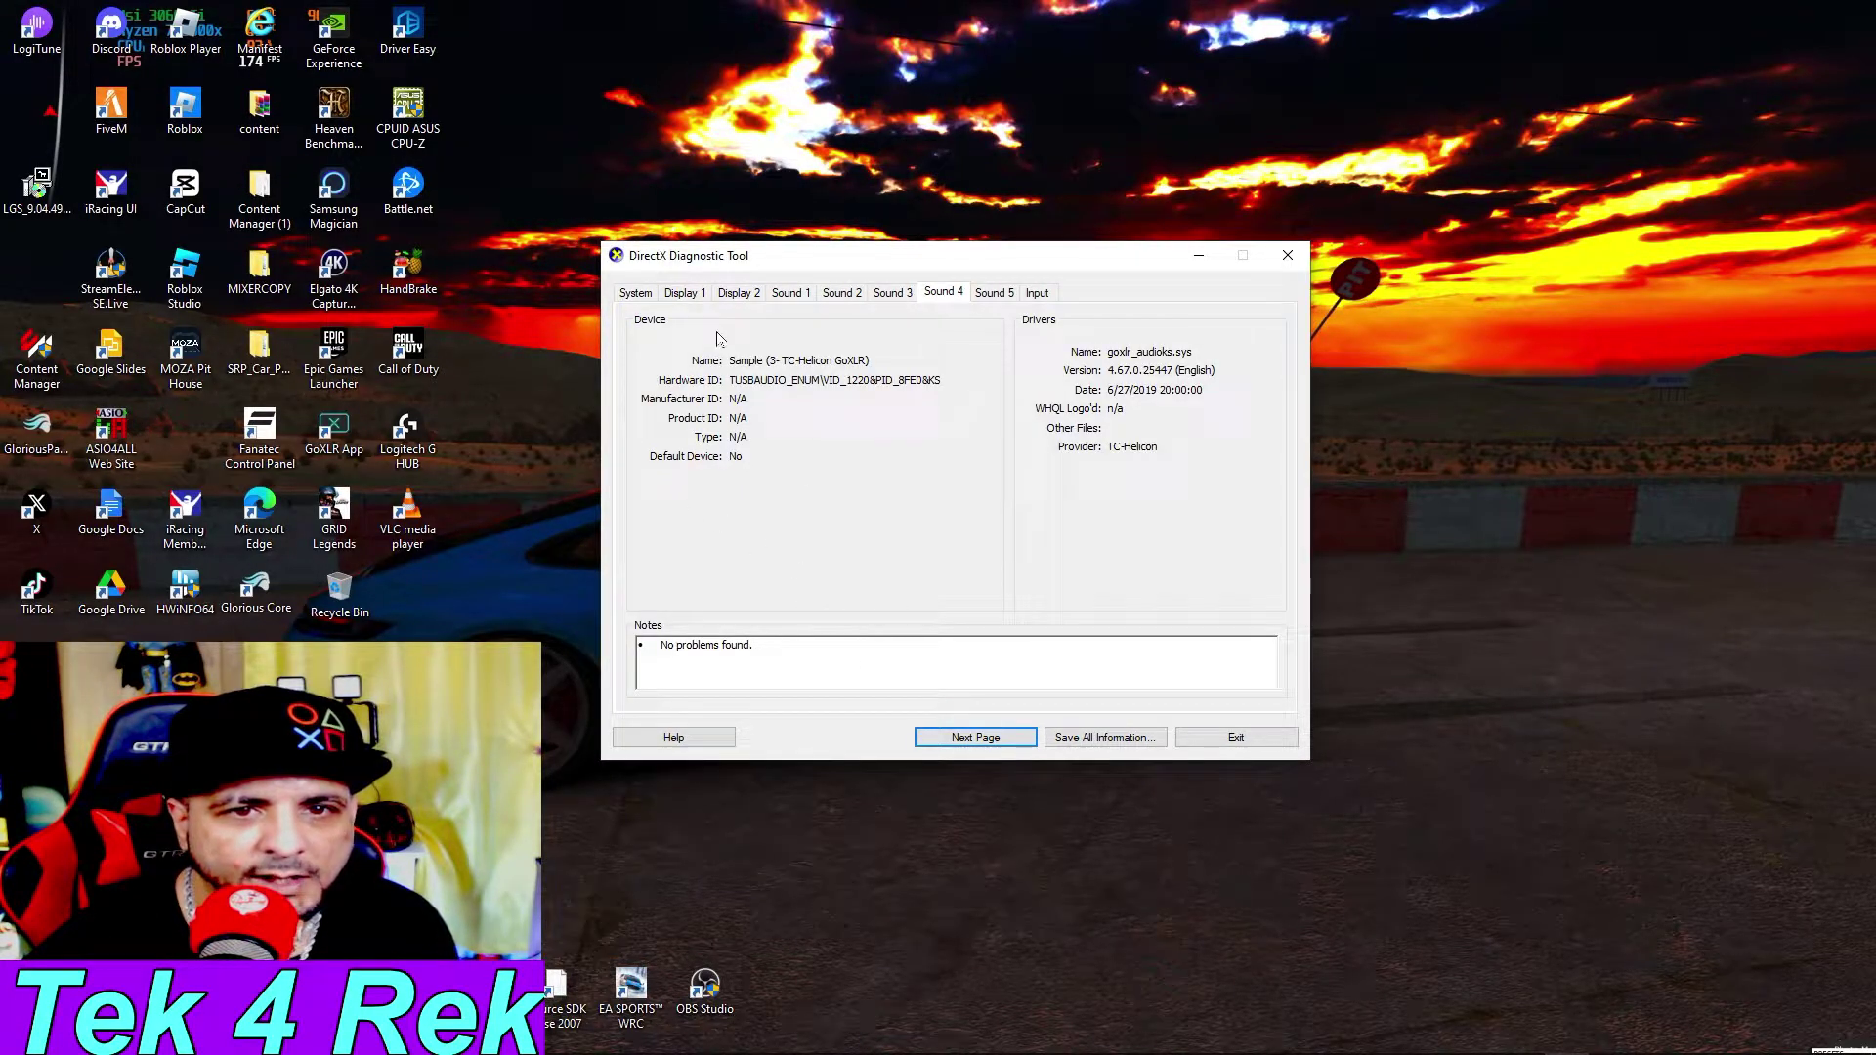
pyautogui.click(640, 293)
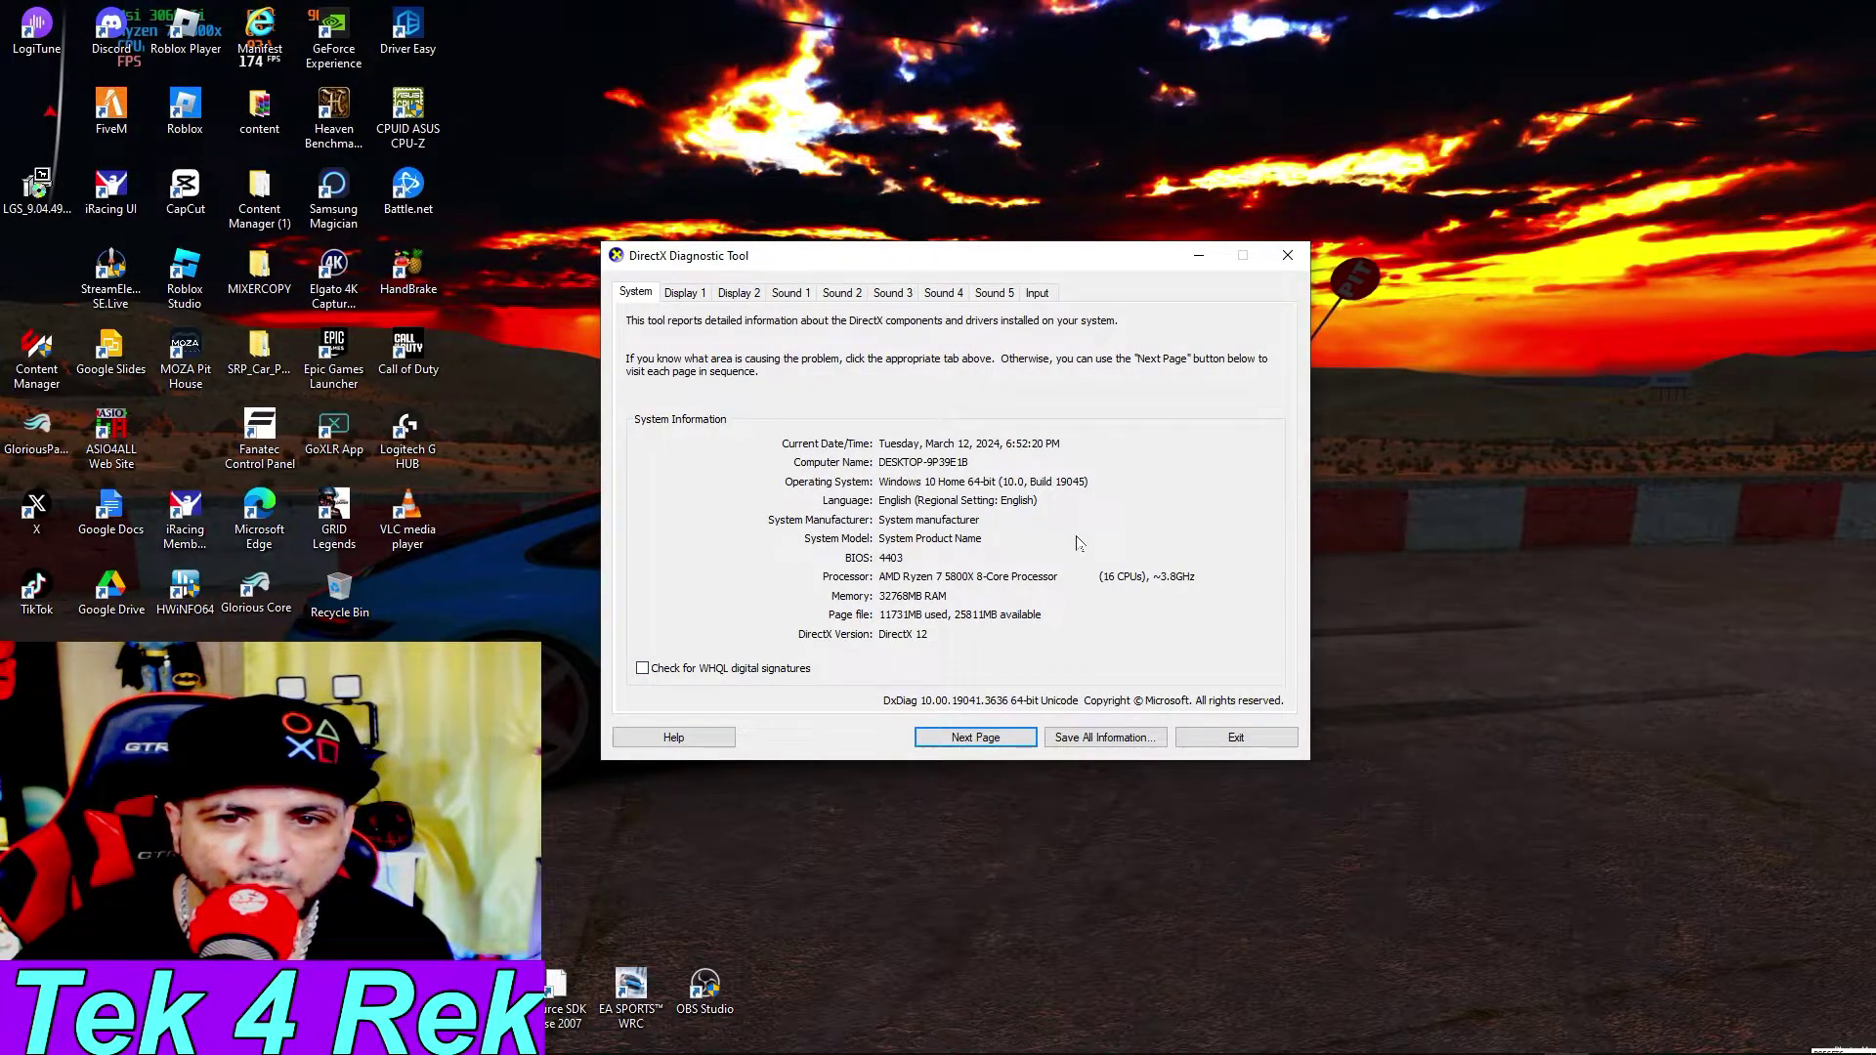
# Review the RTX 3060 Ti display page and each sound page, then close DxDiag
pyautogui.click(696, 294)
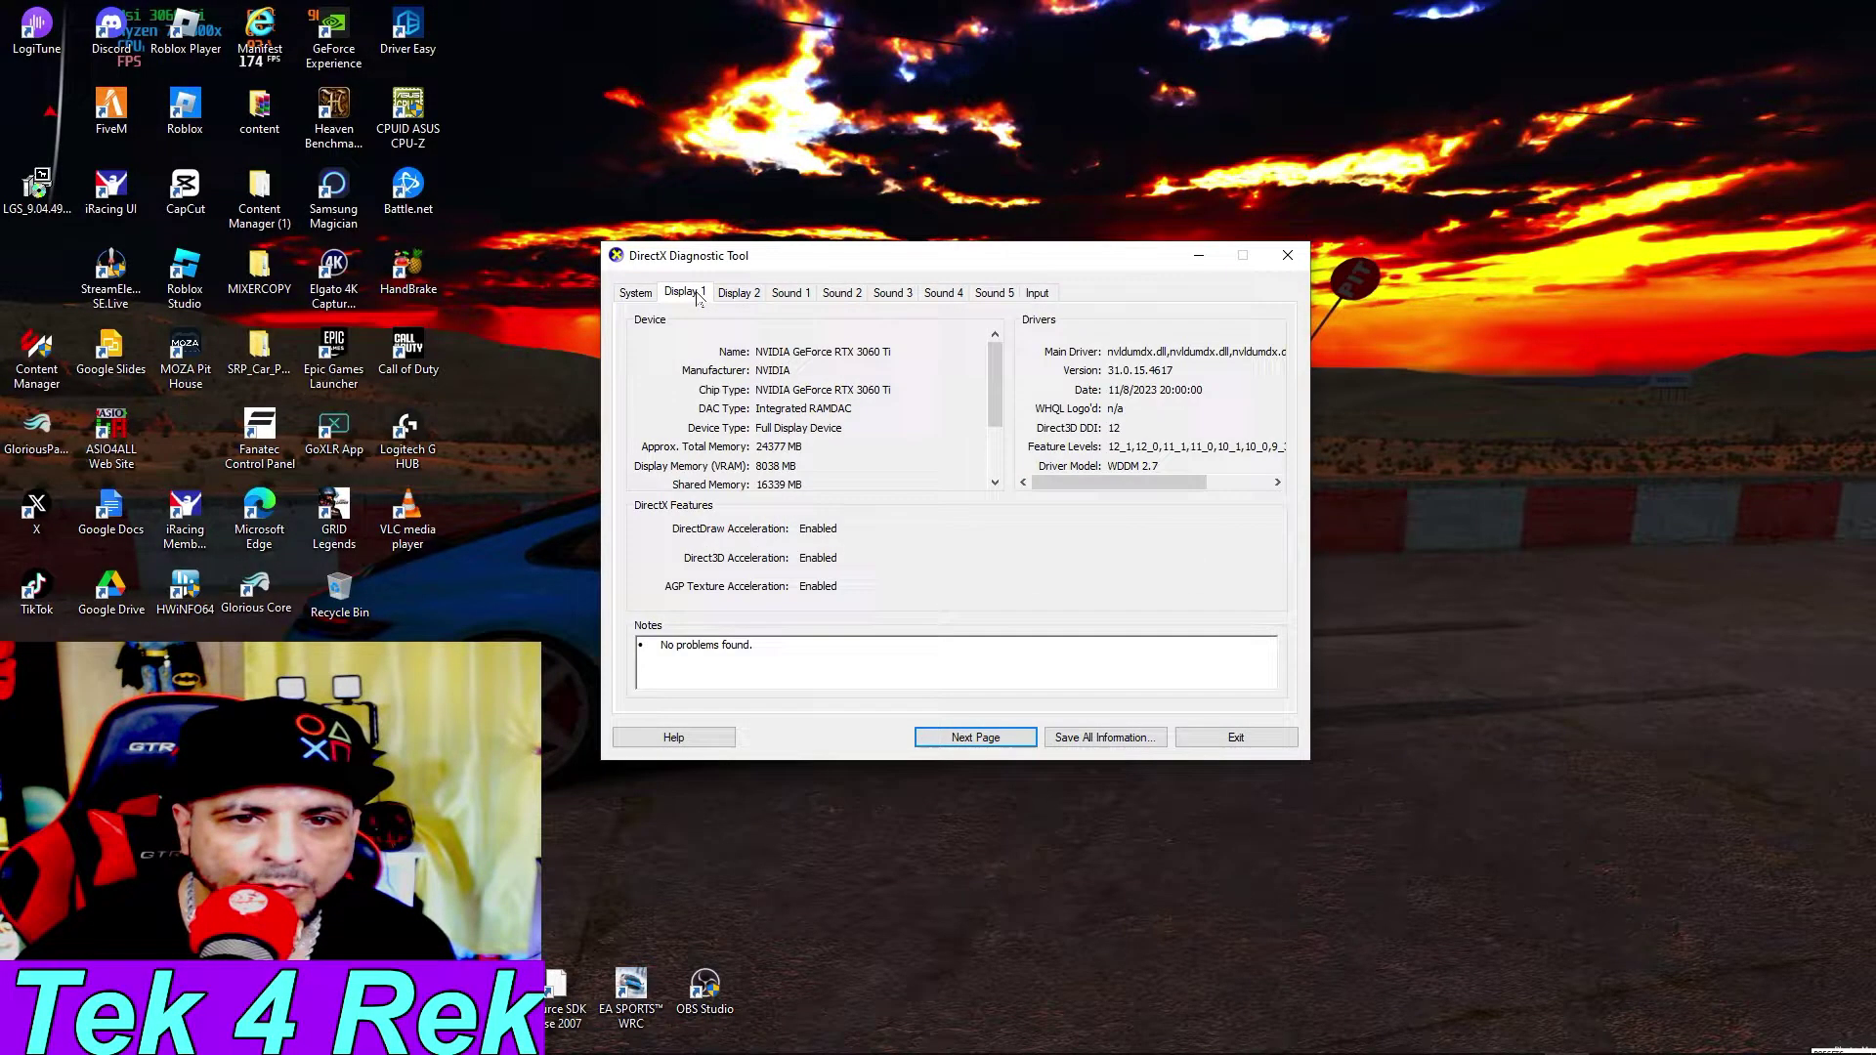
pyautogui.moveTo(996, 386)
pyautogui.mouseDown()
pyautogui.moveTo(997, 434)
pyautogui.moveTo(992, 392)
pyautogui.mouseUp()
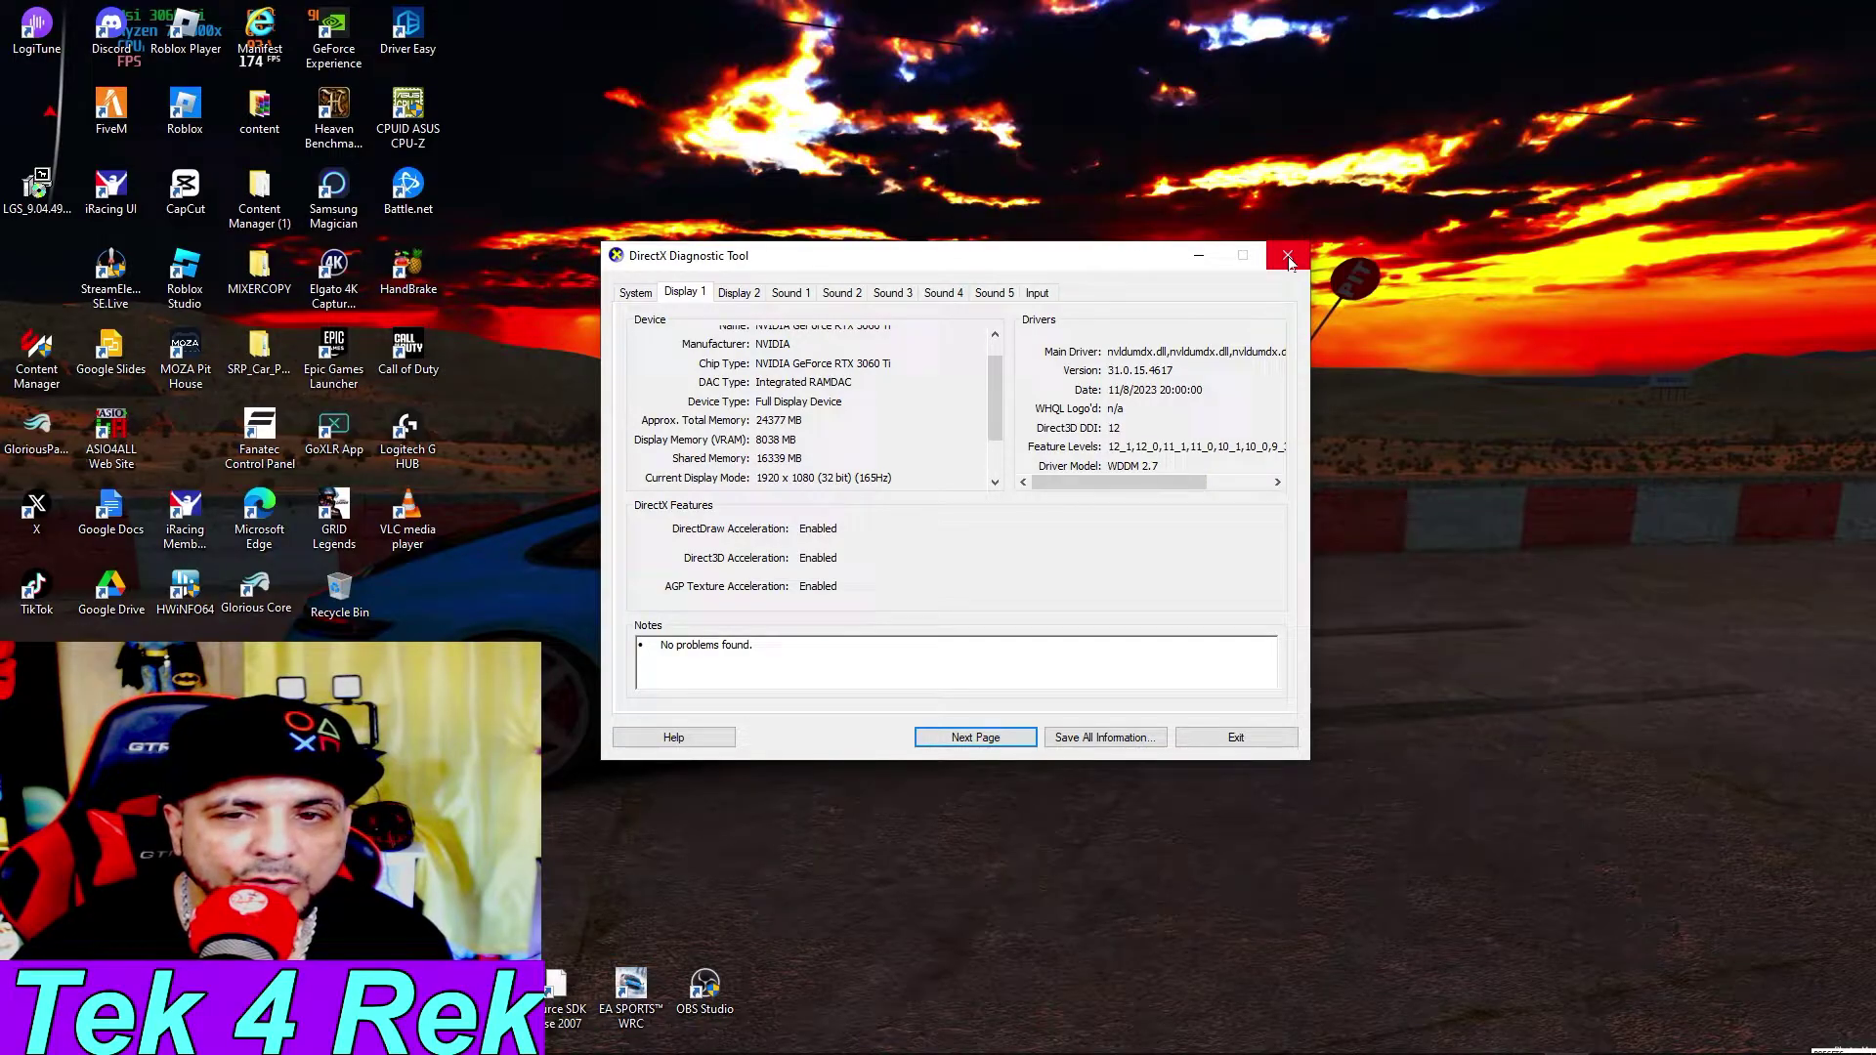
pyautogui.click(981, 740)
pyautogui.click(981, 741)
pyautogui.click(982, 741)
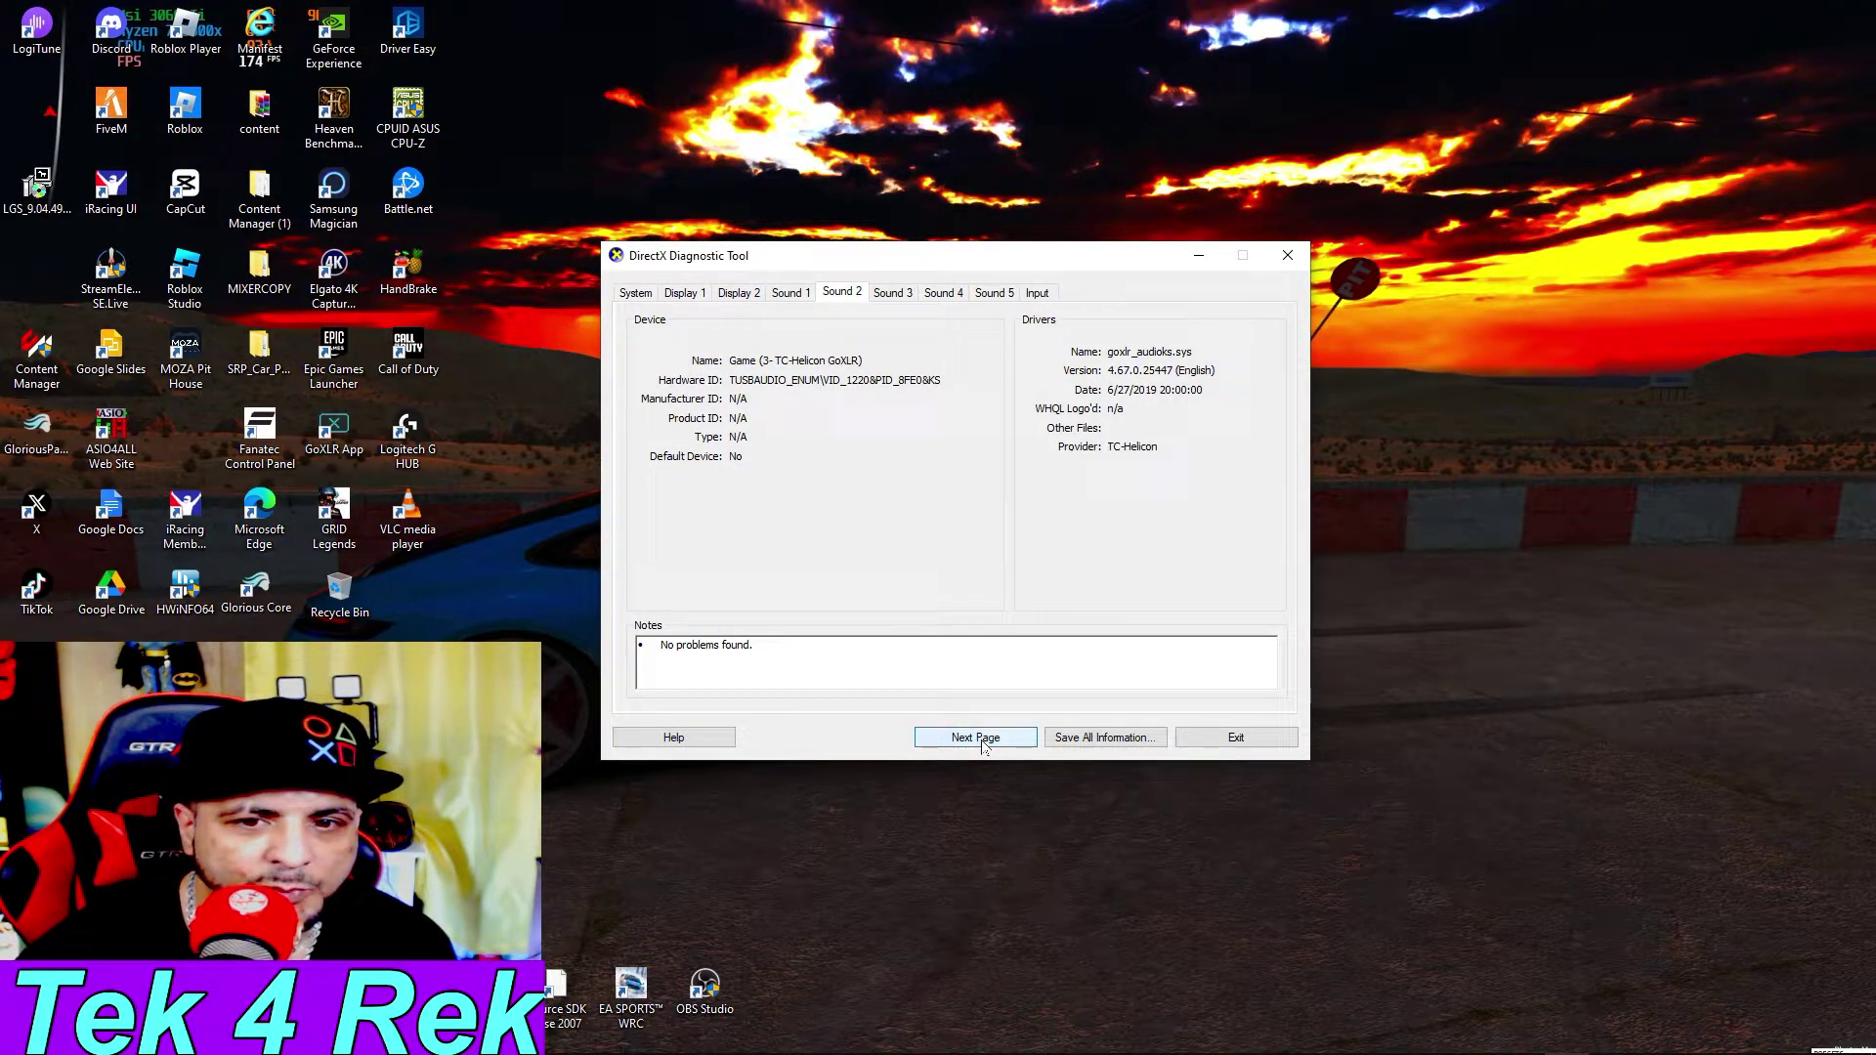
pyautogui.click(982, 741)
pyautogui.click(982, 741)
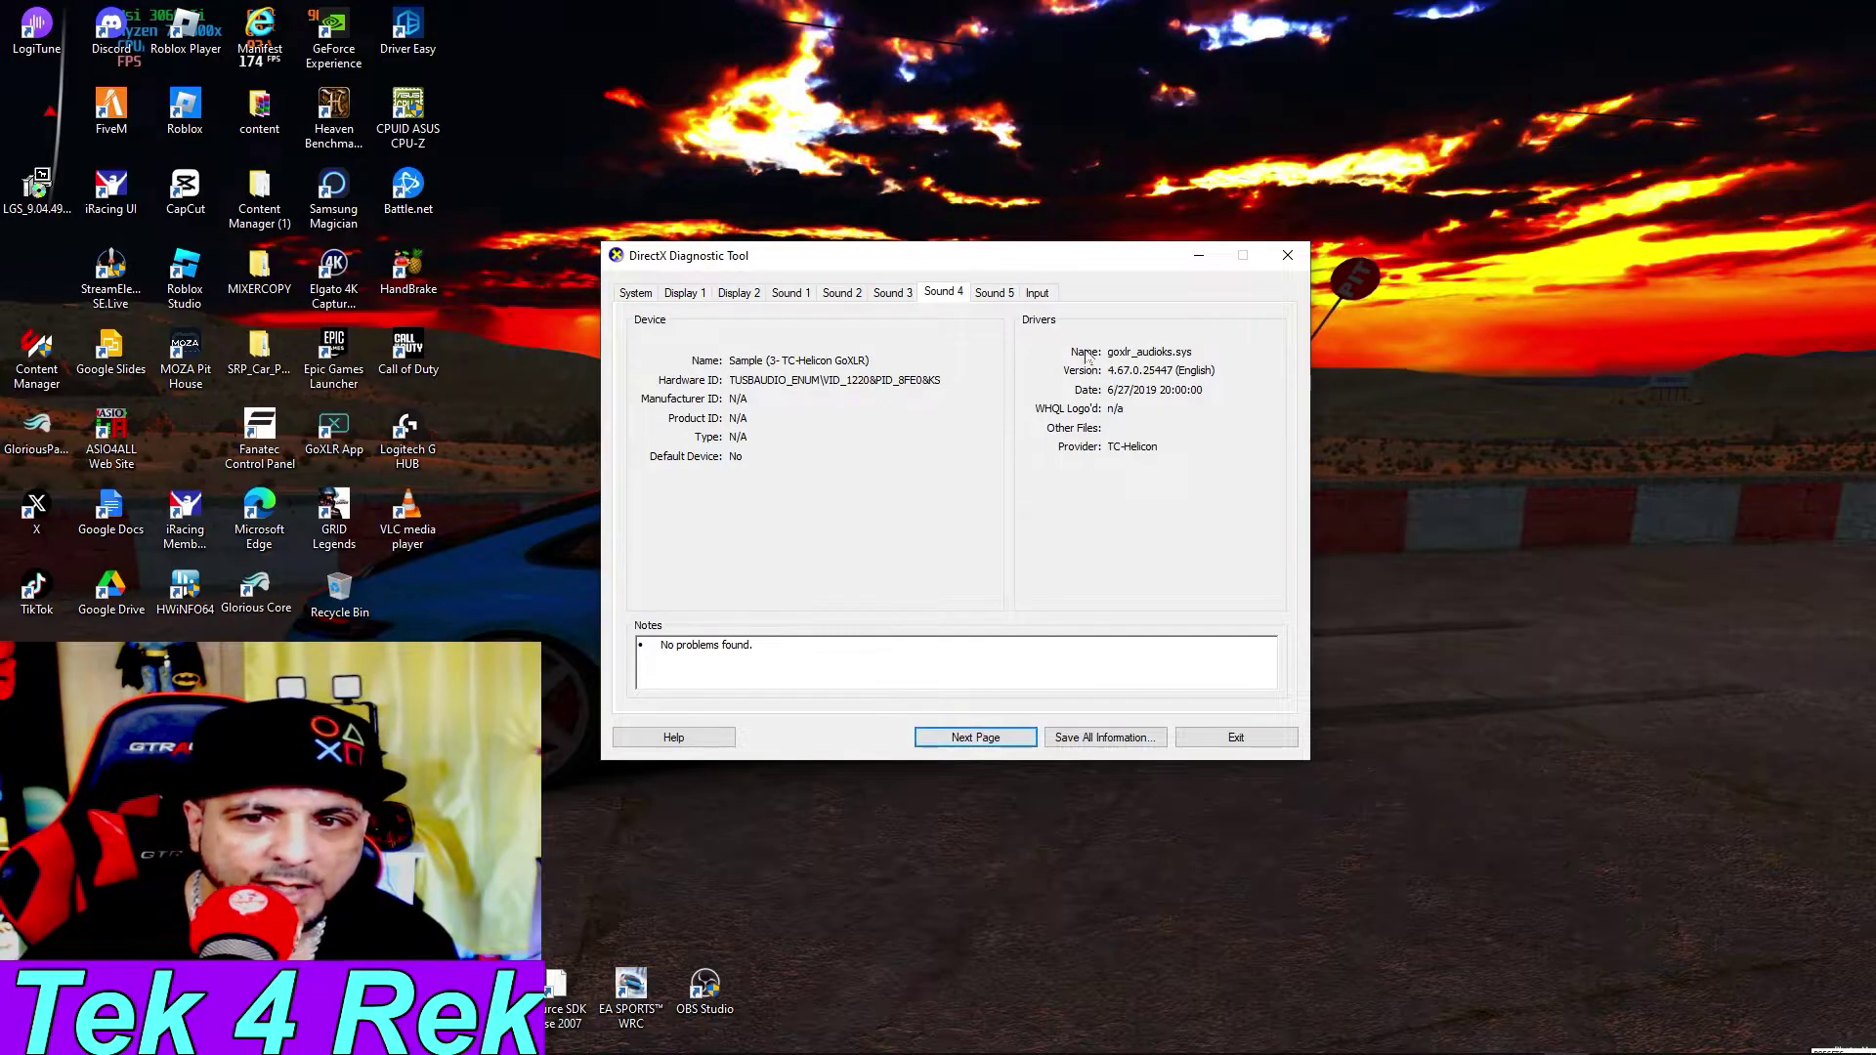
pyautogui.click(1288, 255)
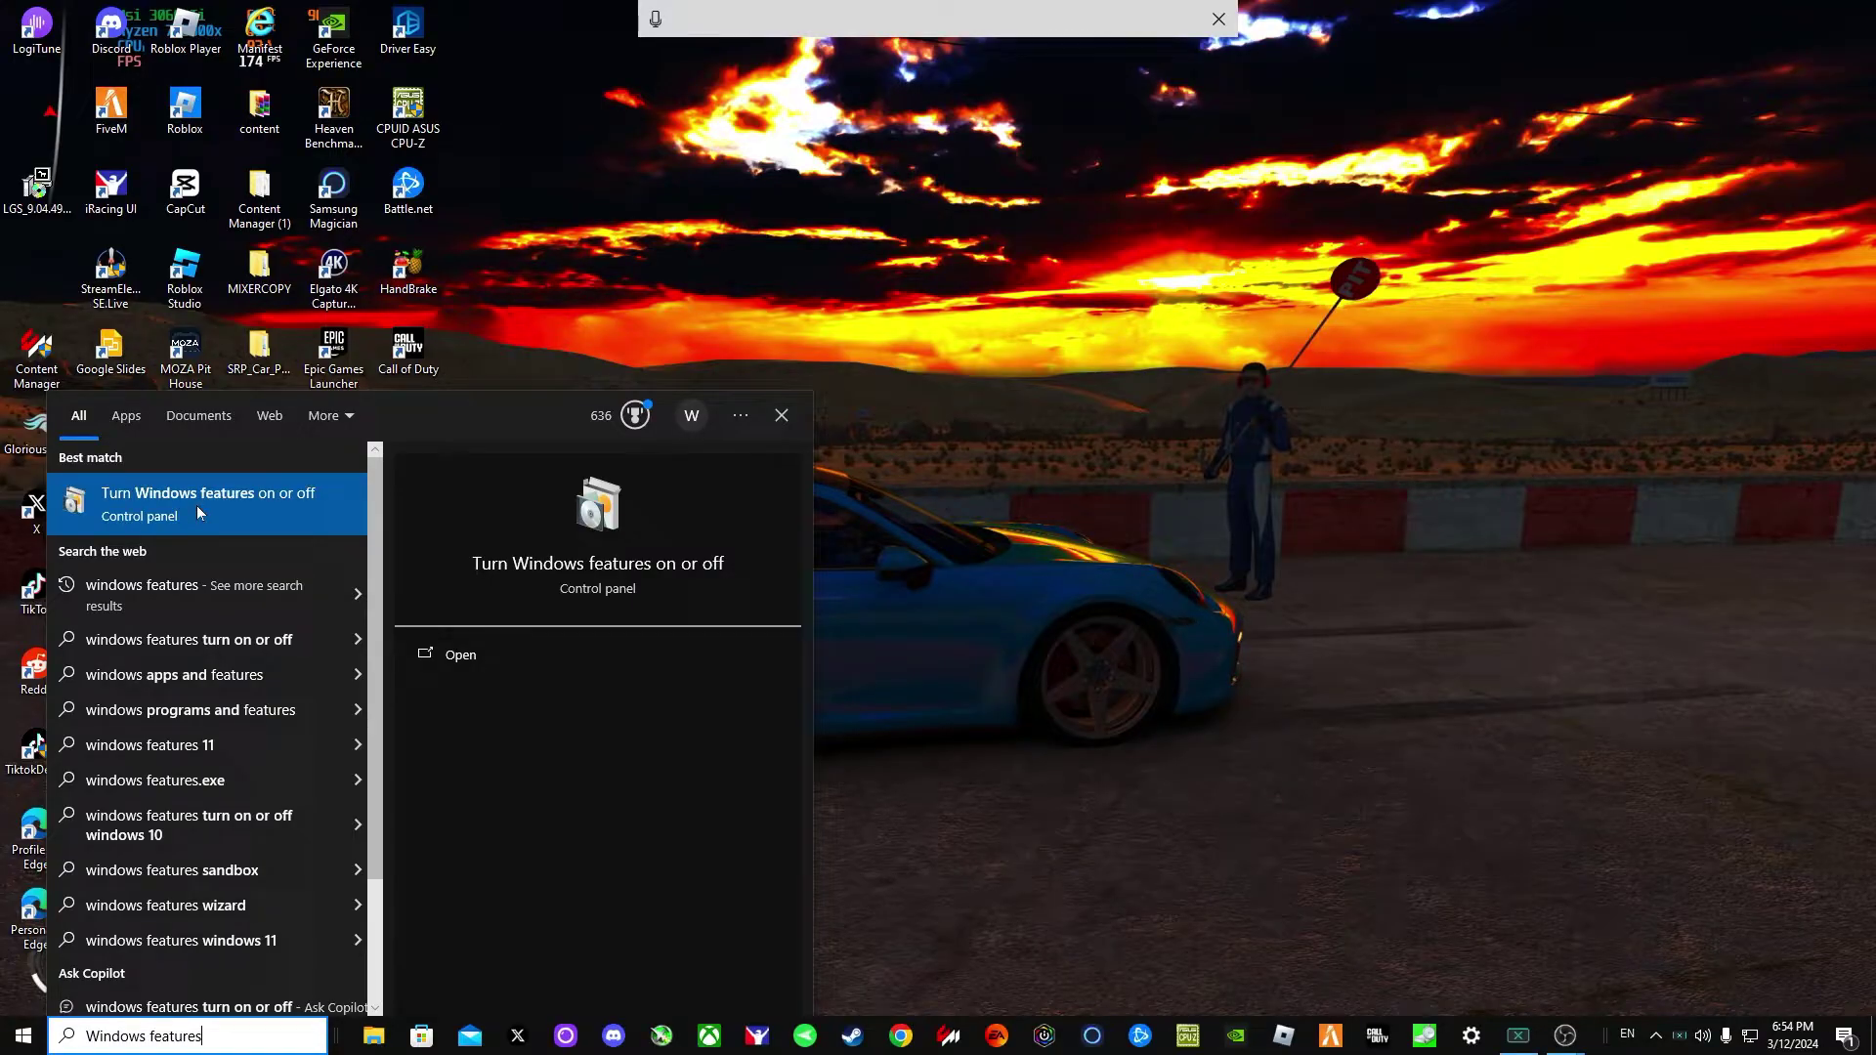
# Open Turn Windows features on or off and enlarge its window after dismissing the voice typing bar
pyautogui.click(479, 657)
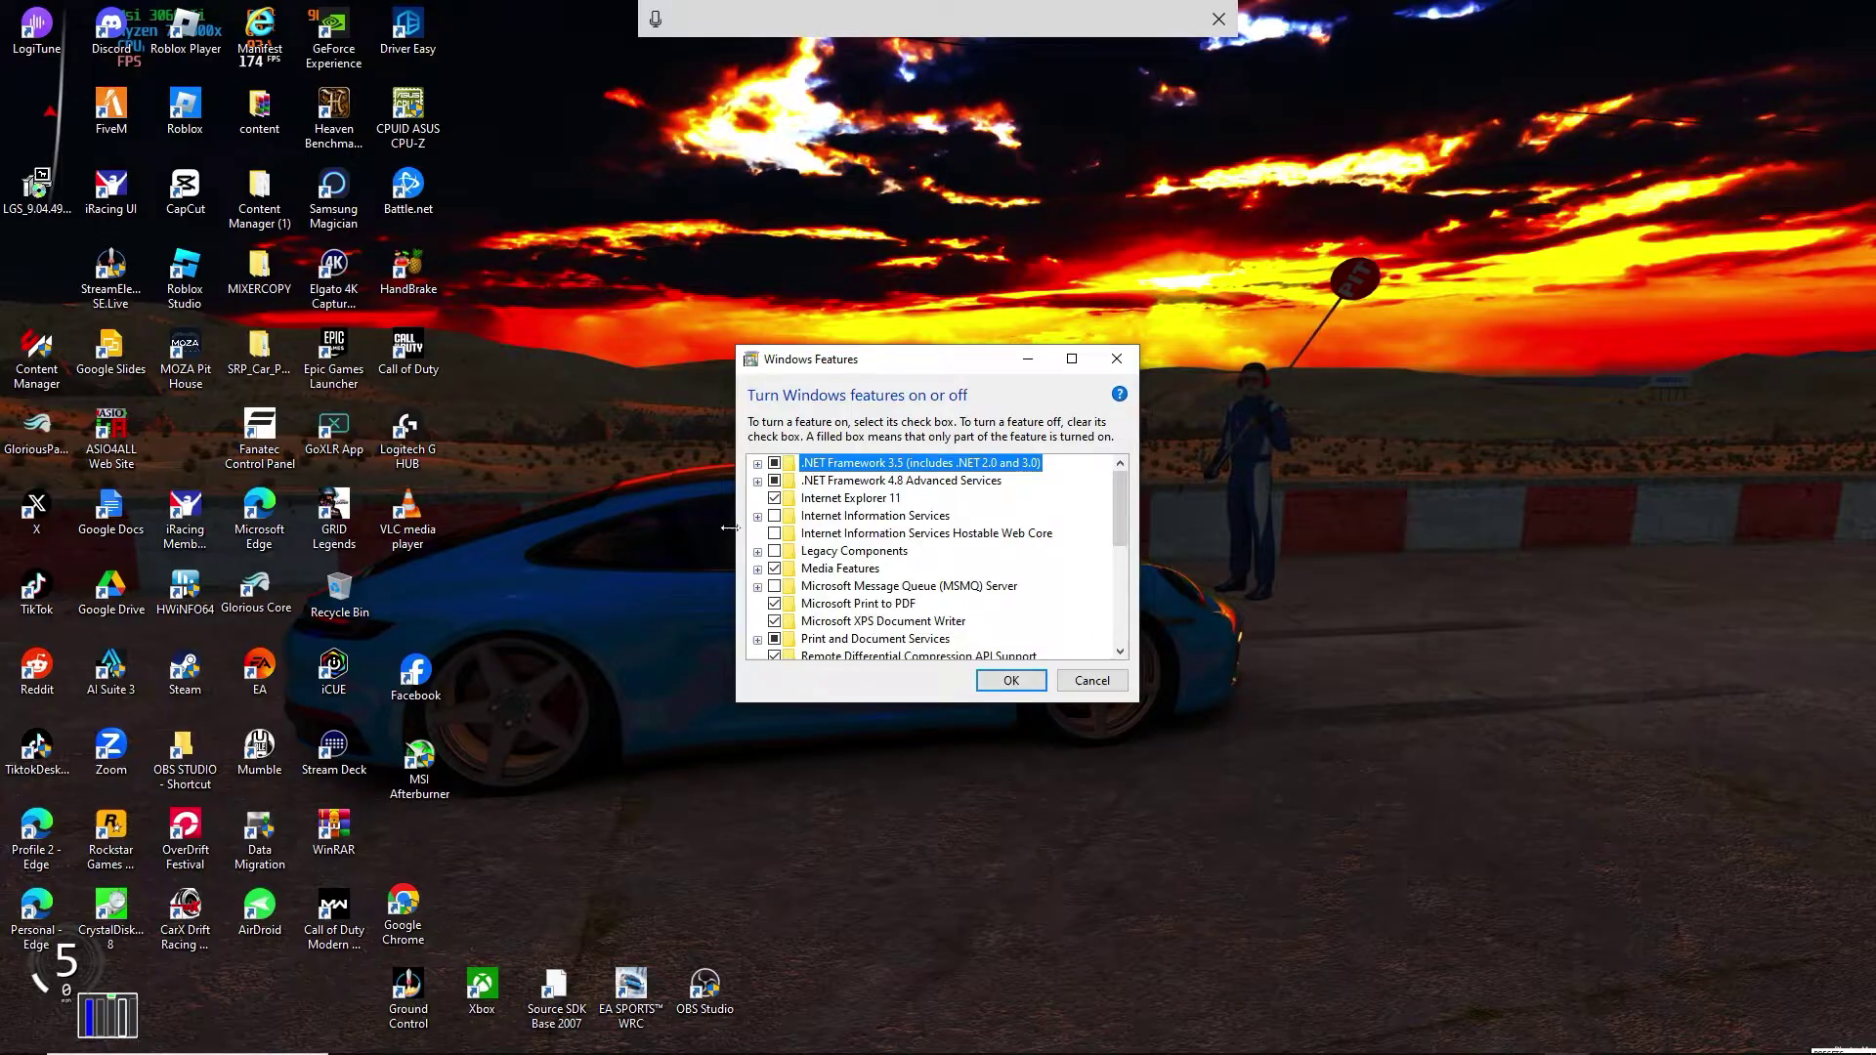
pyautogui.click(1072, 359)
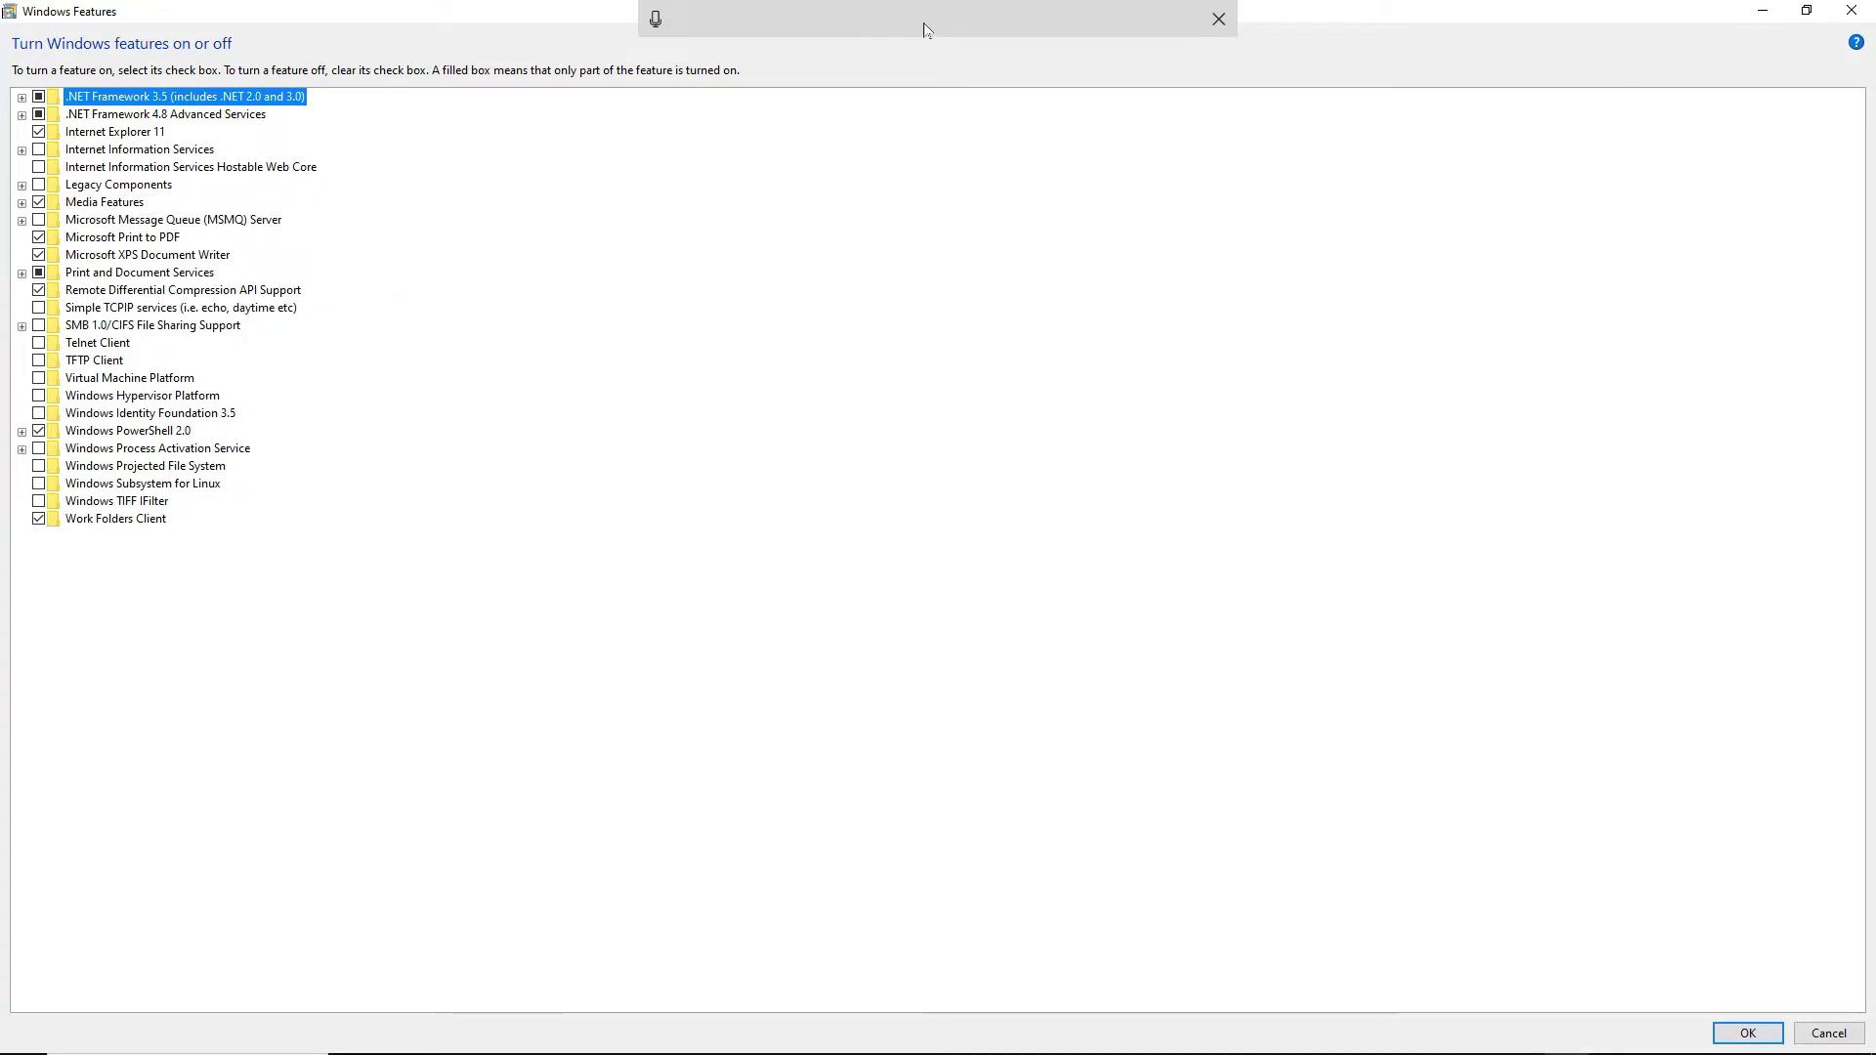
pyautogui.click(1219, 18)
pyautogui.doubleClick(821, 18)
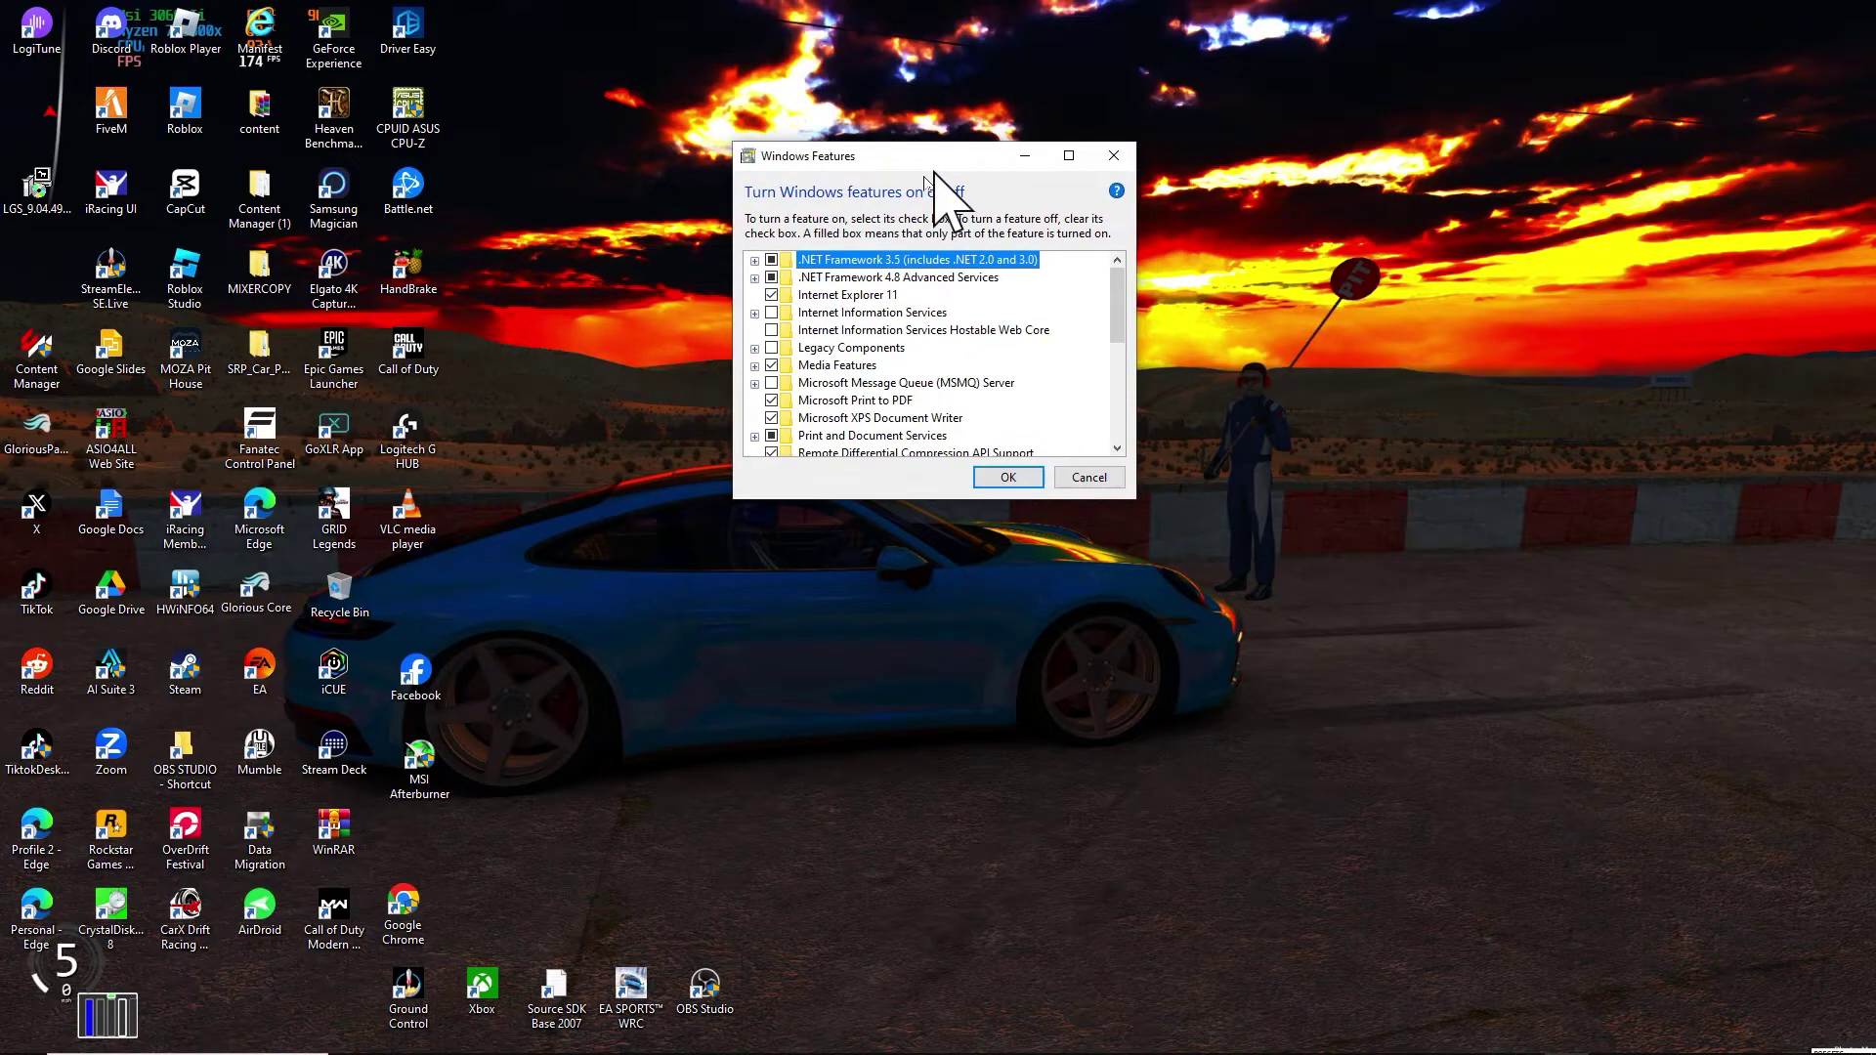
pyautogui.moveTo(924, 160); pyautogui.dragTo(721, 237)
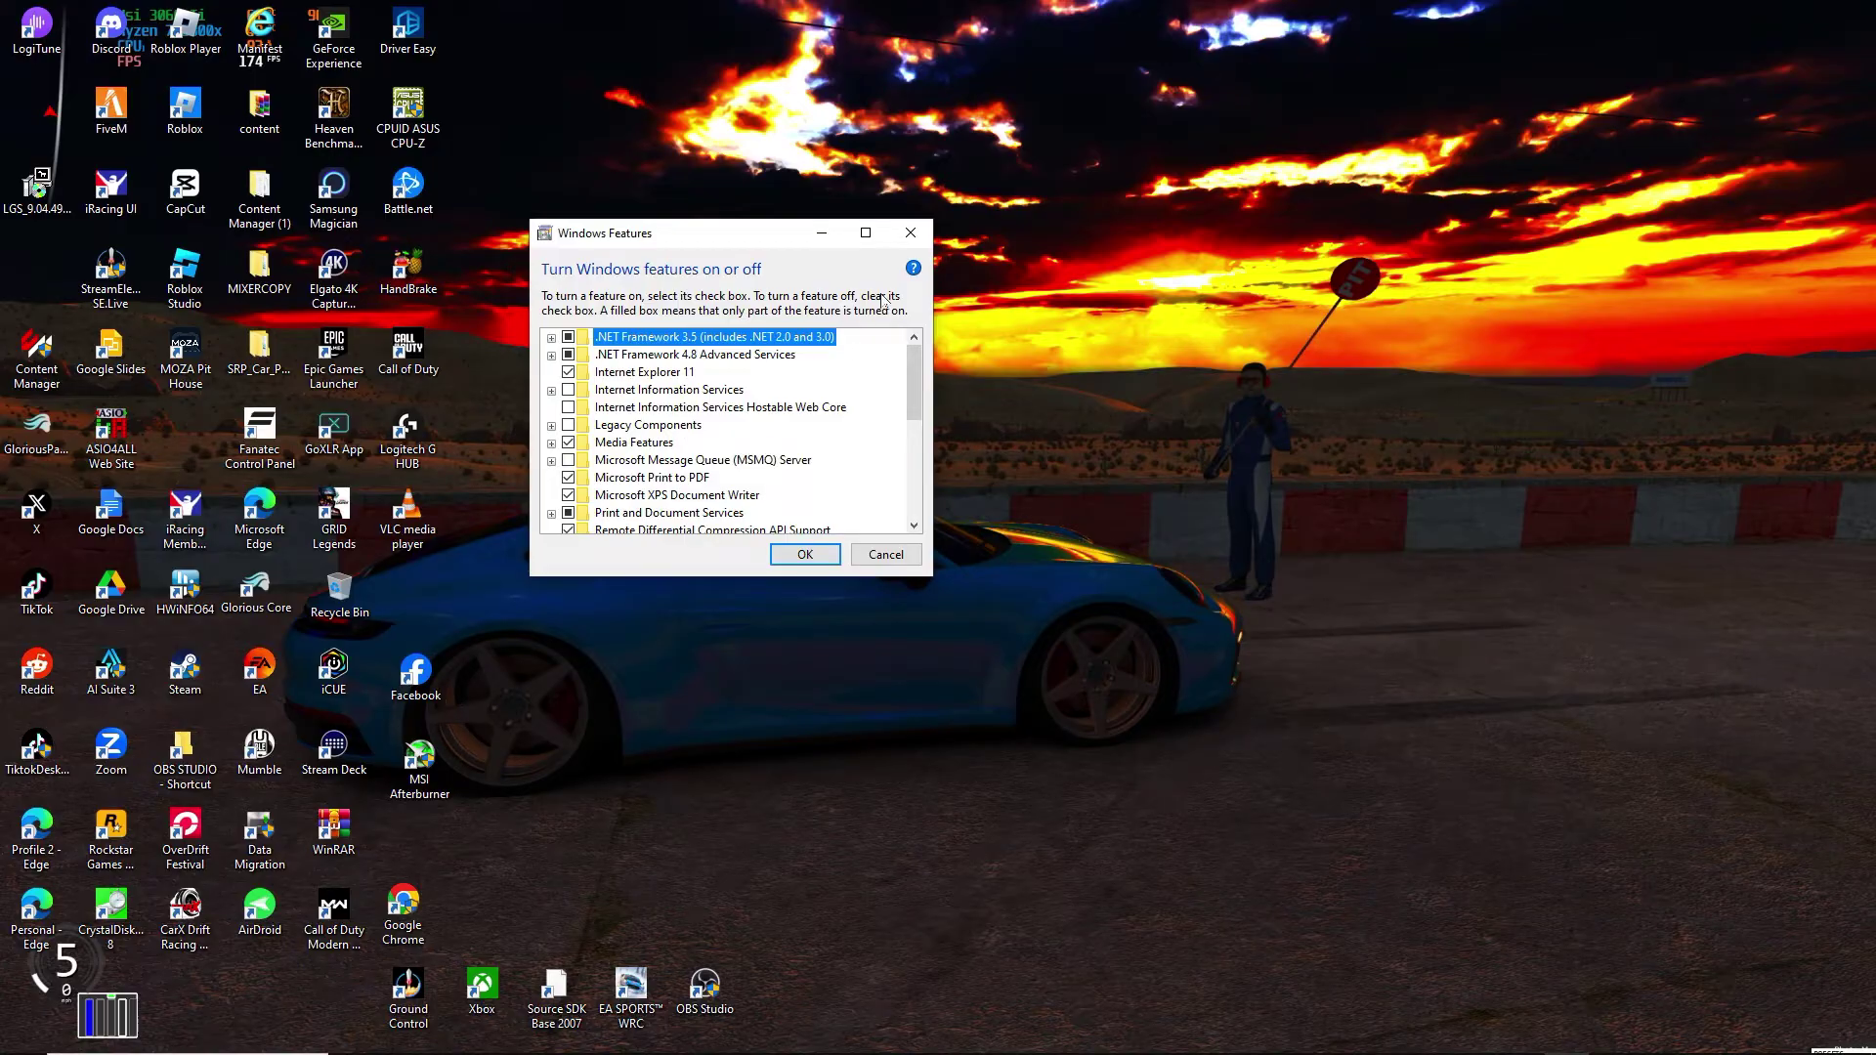
pyautogui.click(865, 233)
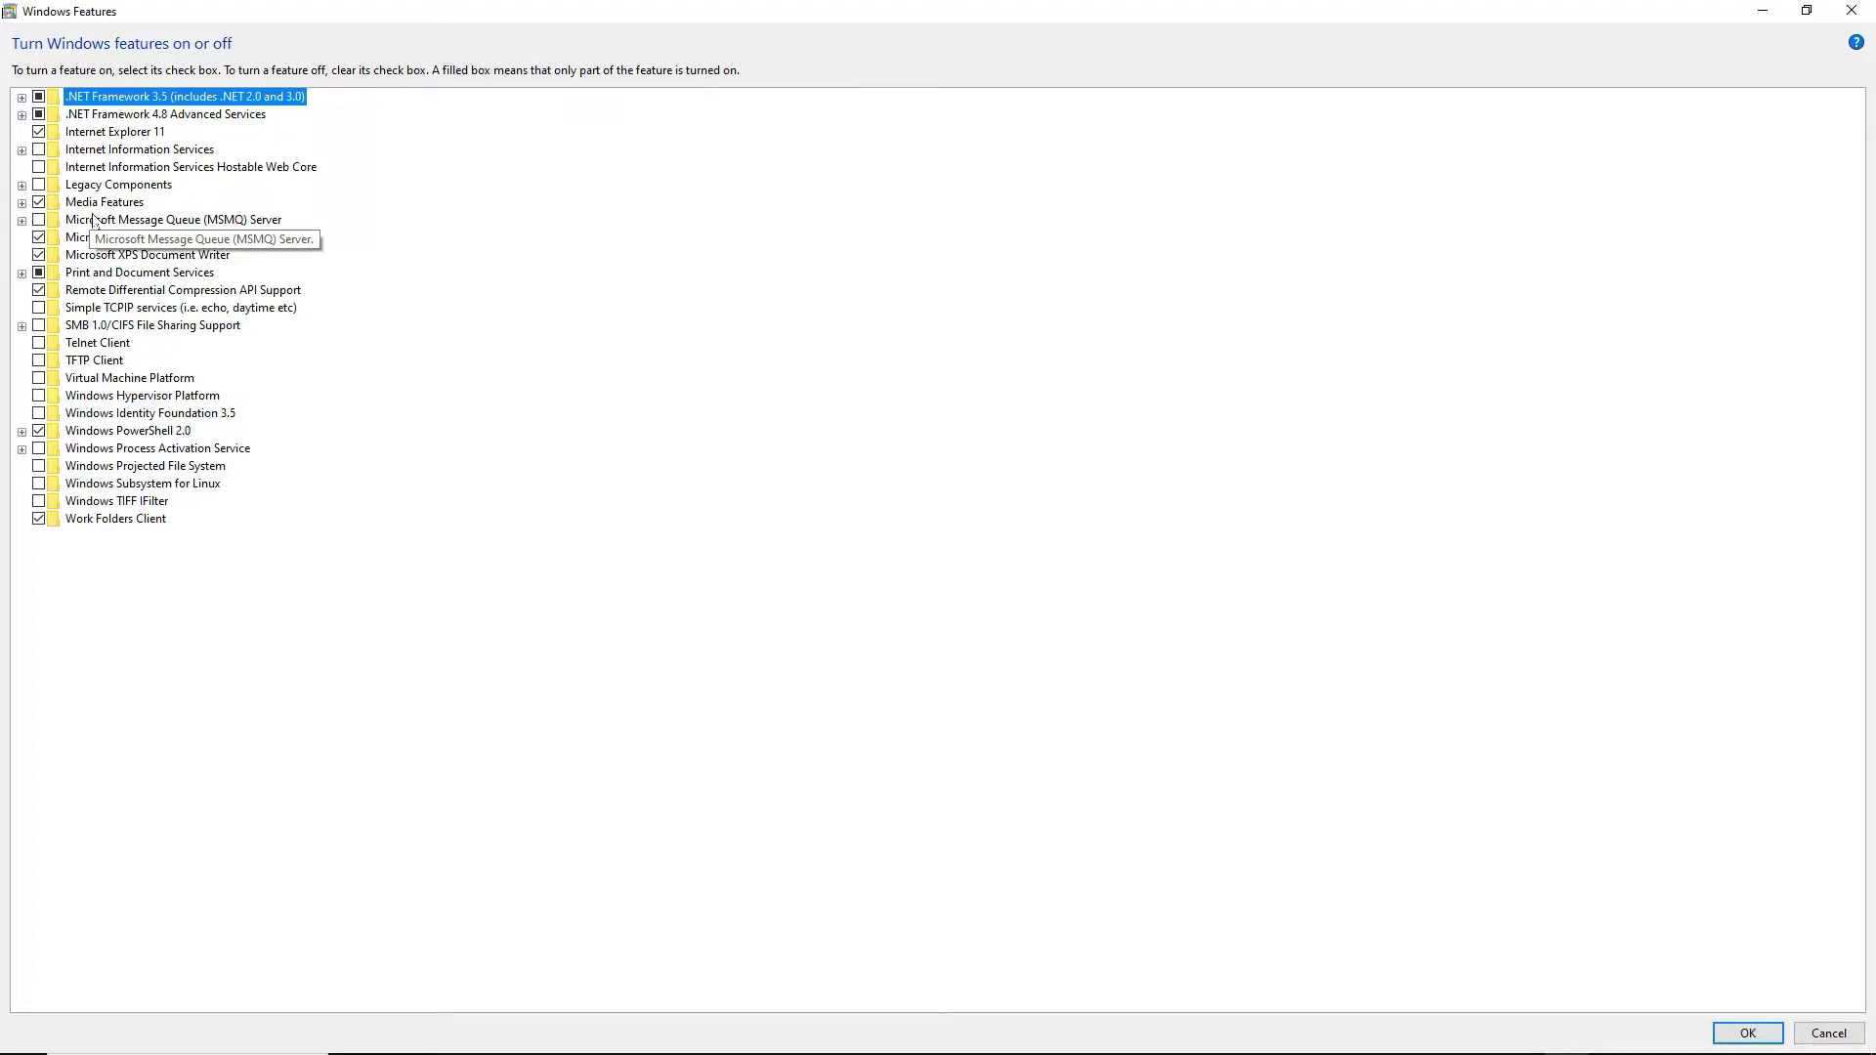
# Expand Legacy Components and tick DirectPlay
pyautogui.click(42, 190)
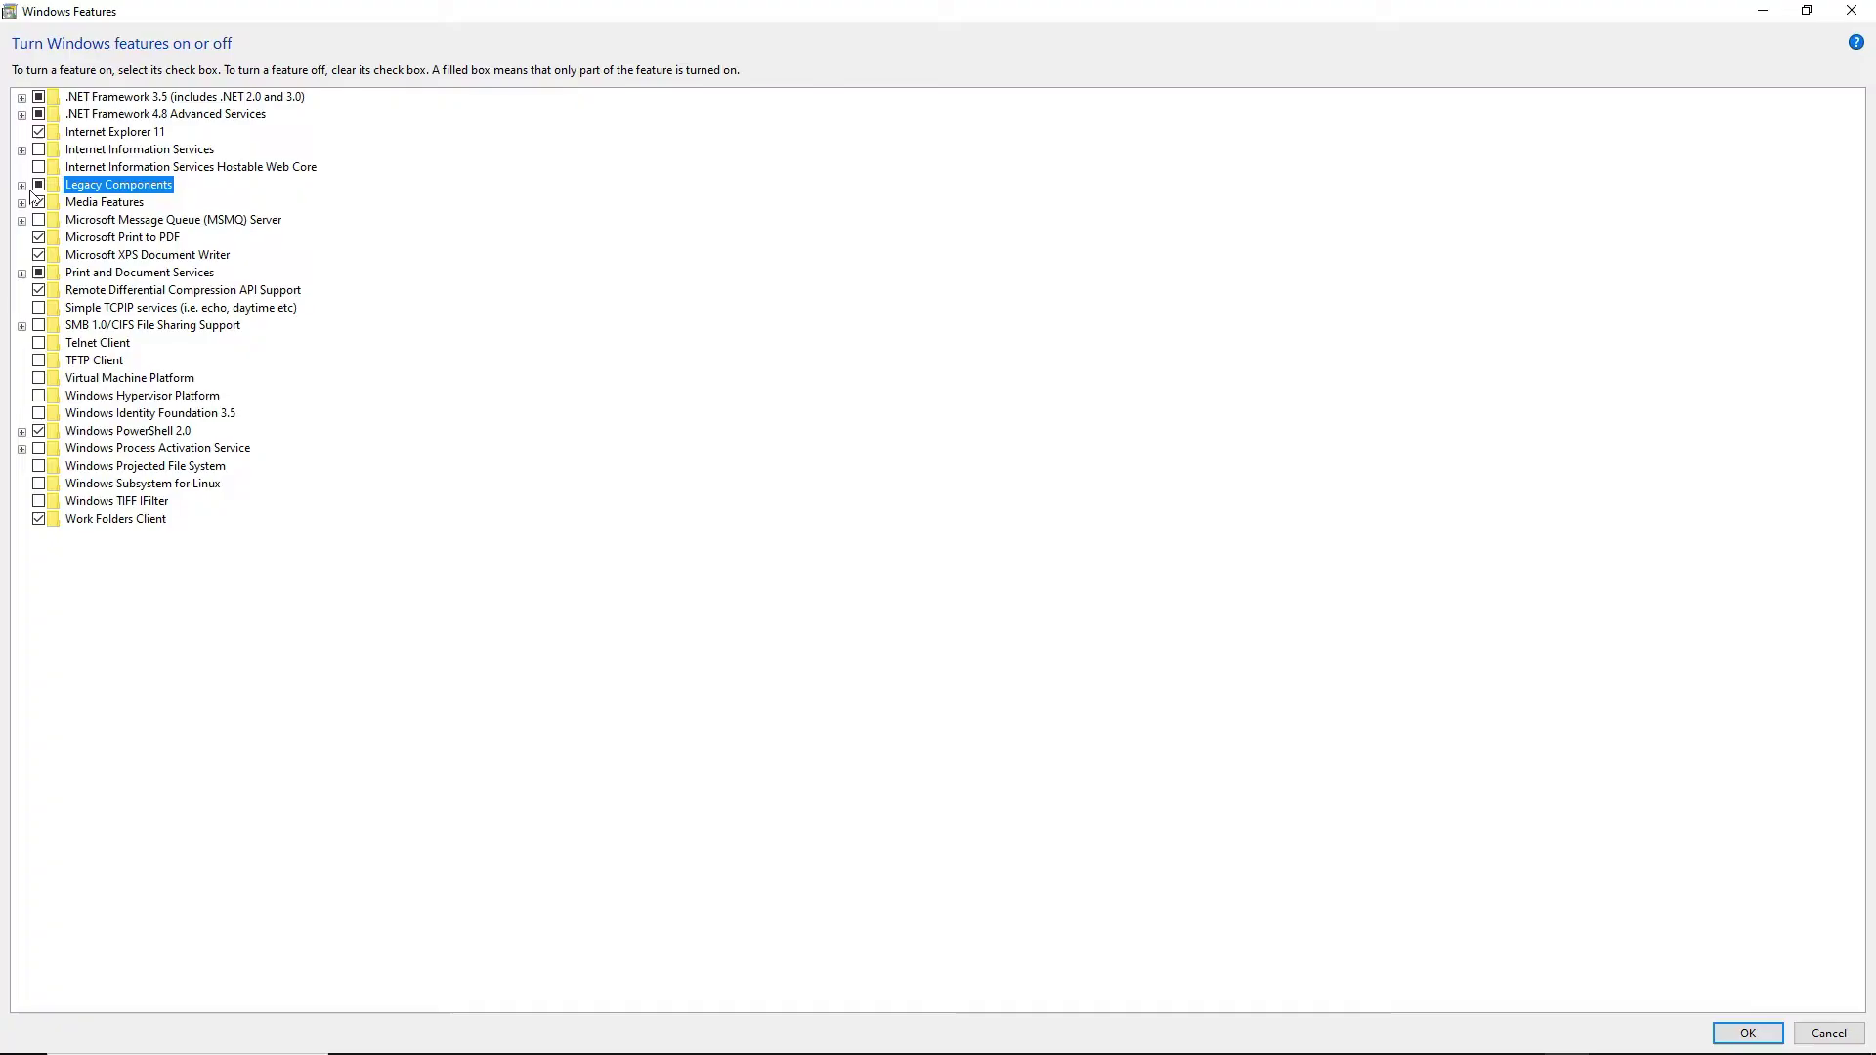
pyautogui.click(22, 185)
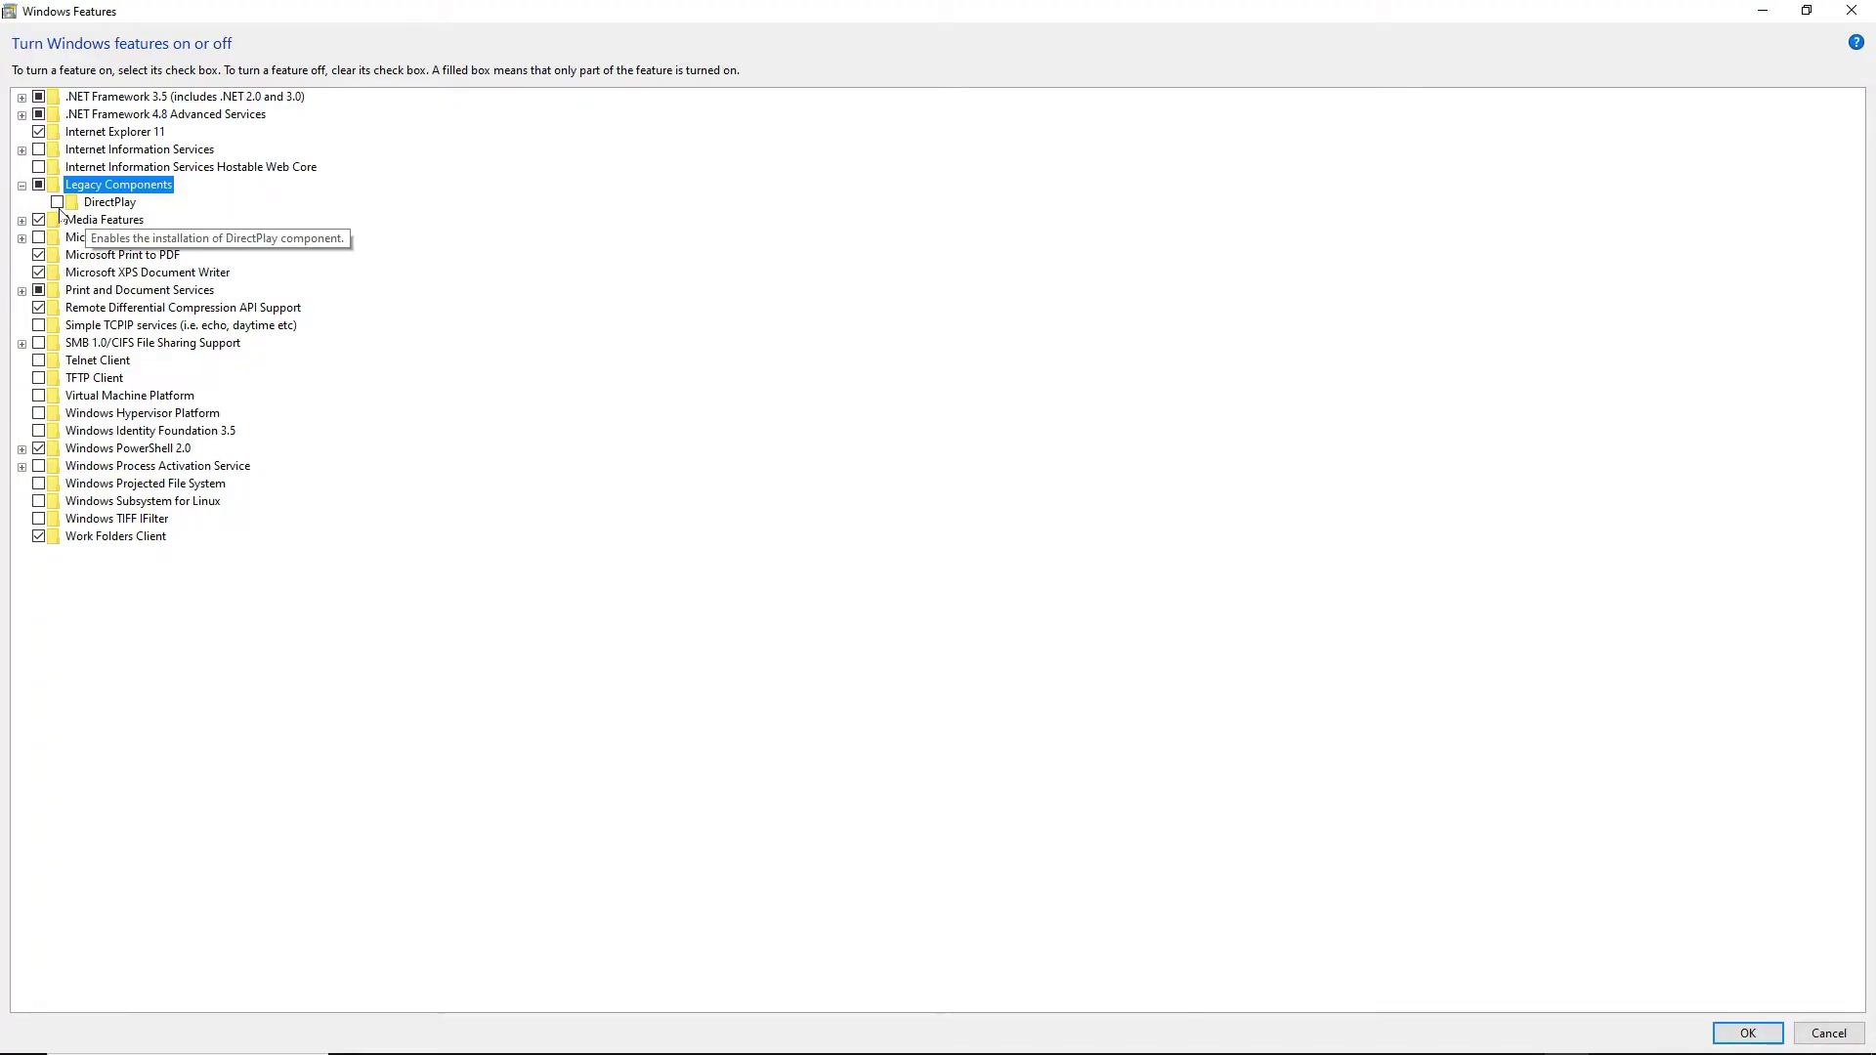
pyautogui.click(57, 203)
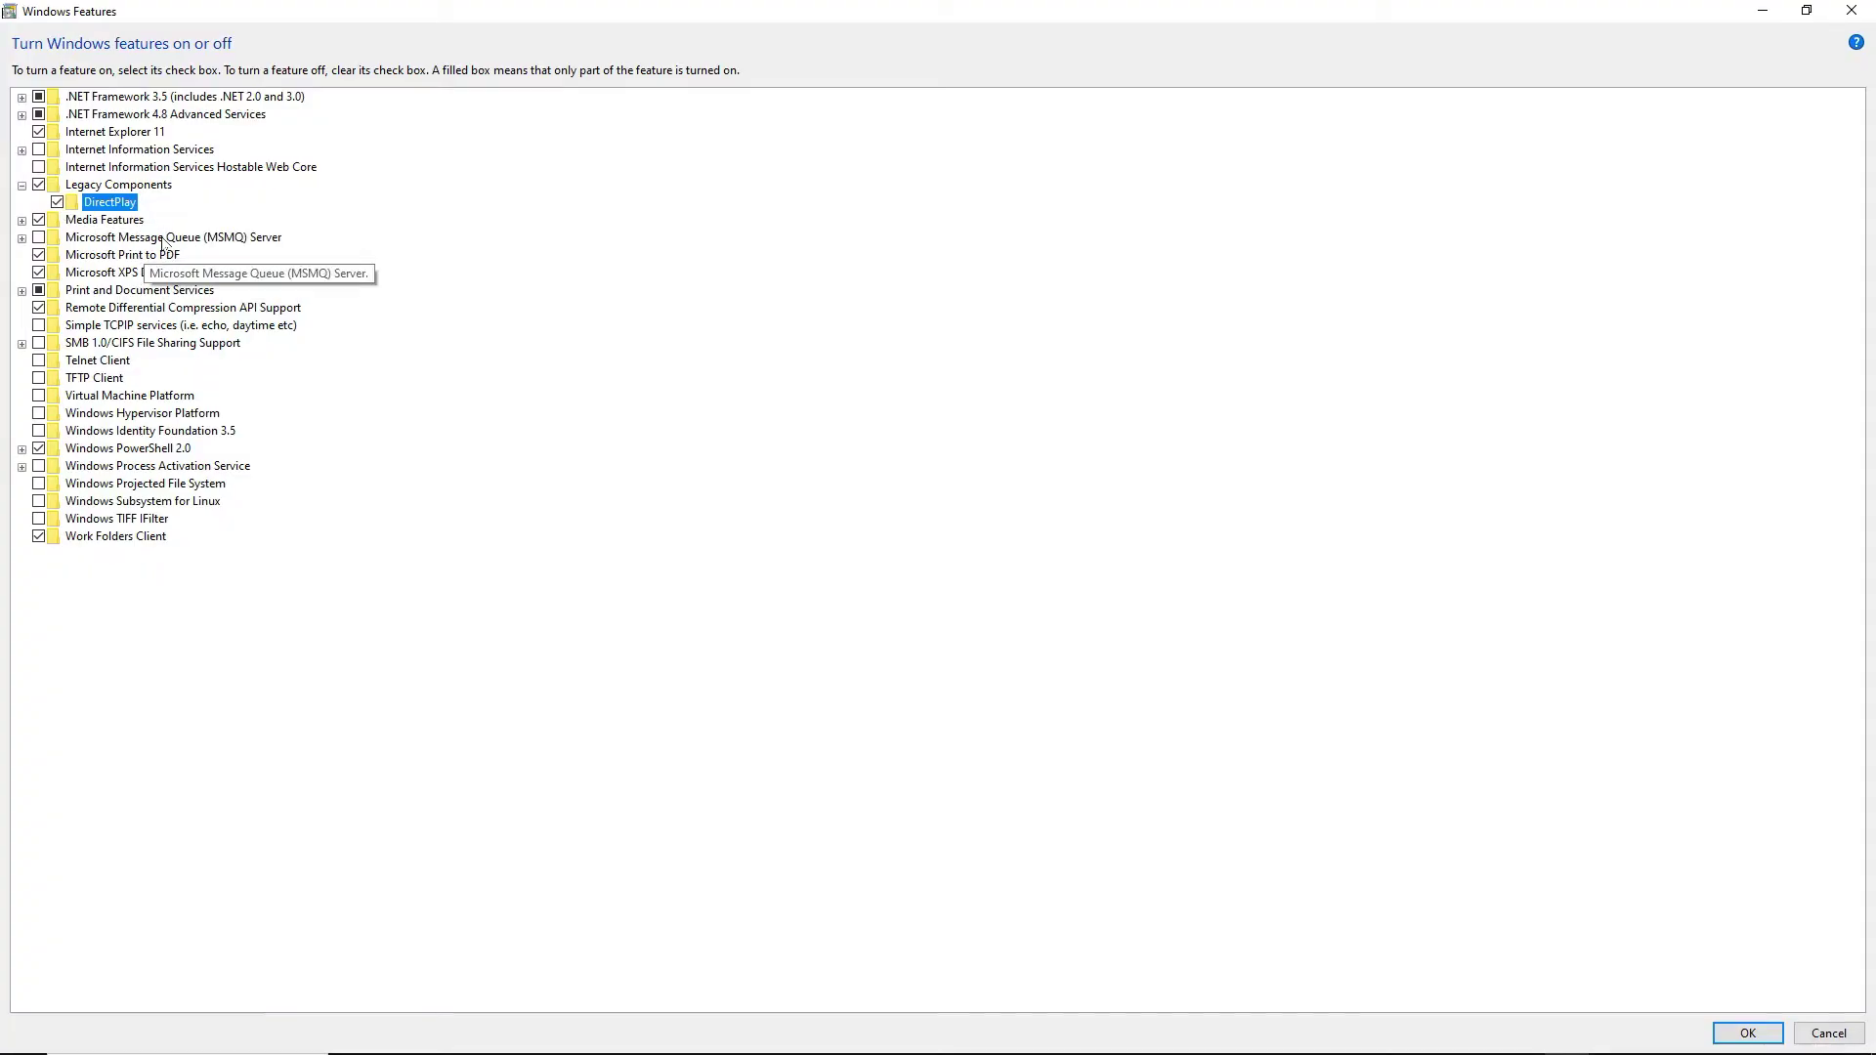